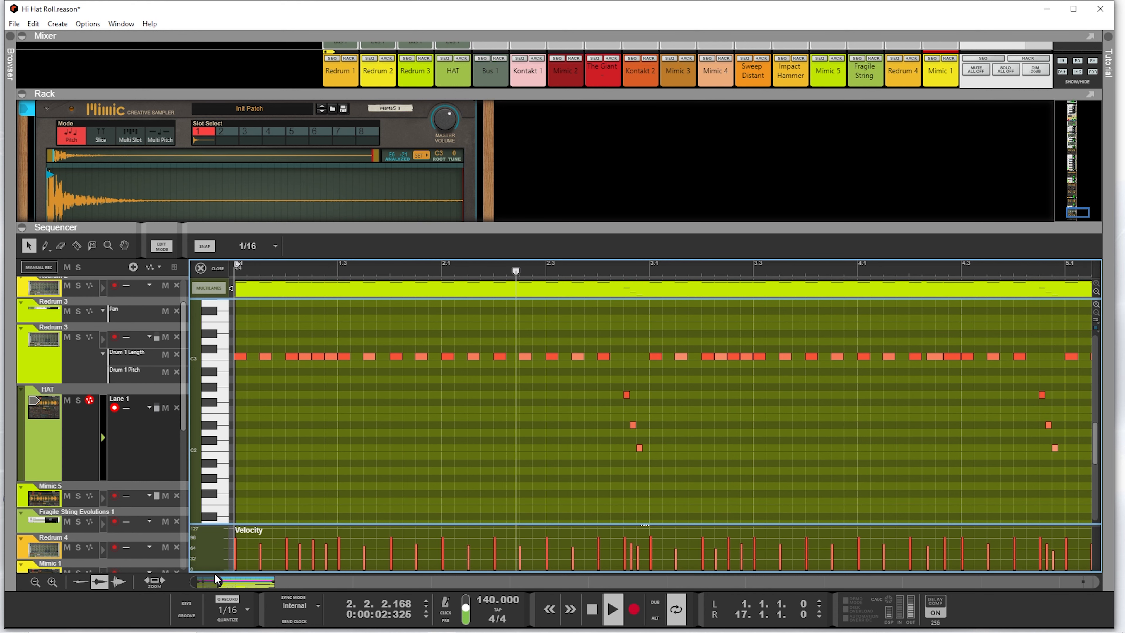
{"action": "left_click_drag", "start_coordinate": [218, 582], "coordinate": [243, 583]}
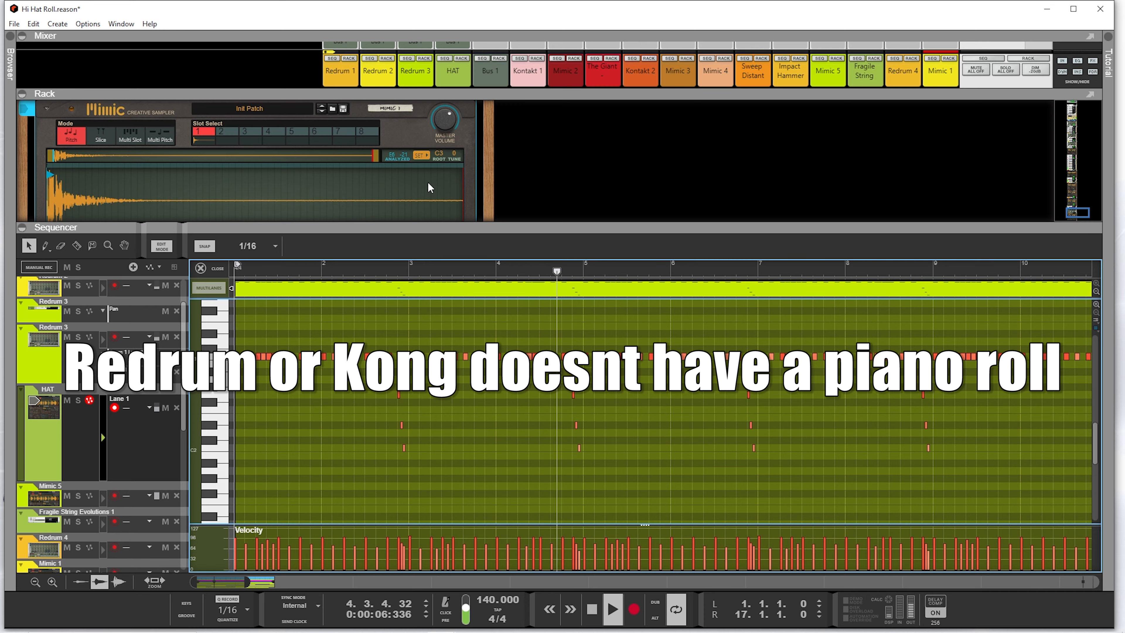
{"action": "left_click_drag", "start_coordinate": [421, 223], "coordinate": [421, 38]}
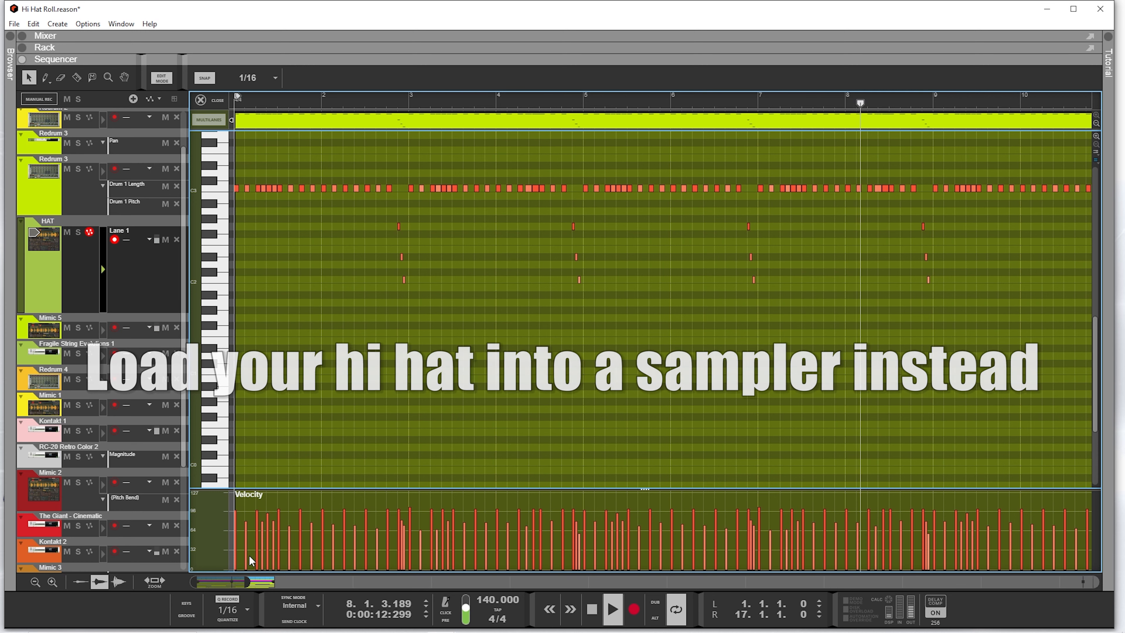
{"action": "left_click_drag", "start_coordinate": [246, 585], "coordinate": [288, 586]}
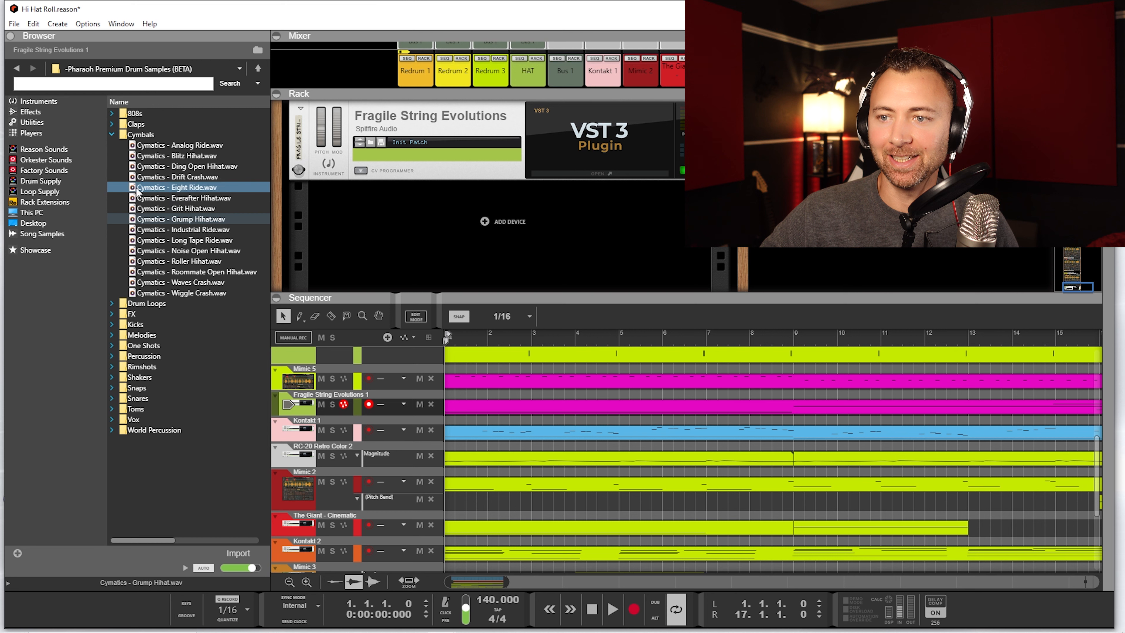
{"action": "key", "text": "Down"}
{"action": "key", "text": "Down"}
{"action": "key", "text": "Down"}
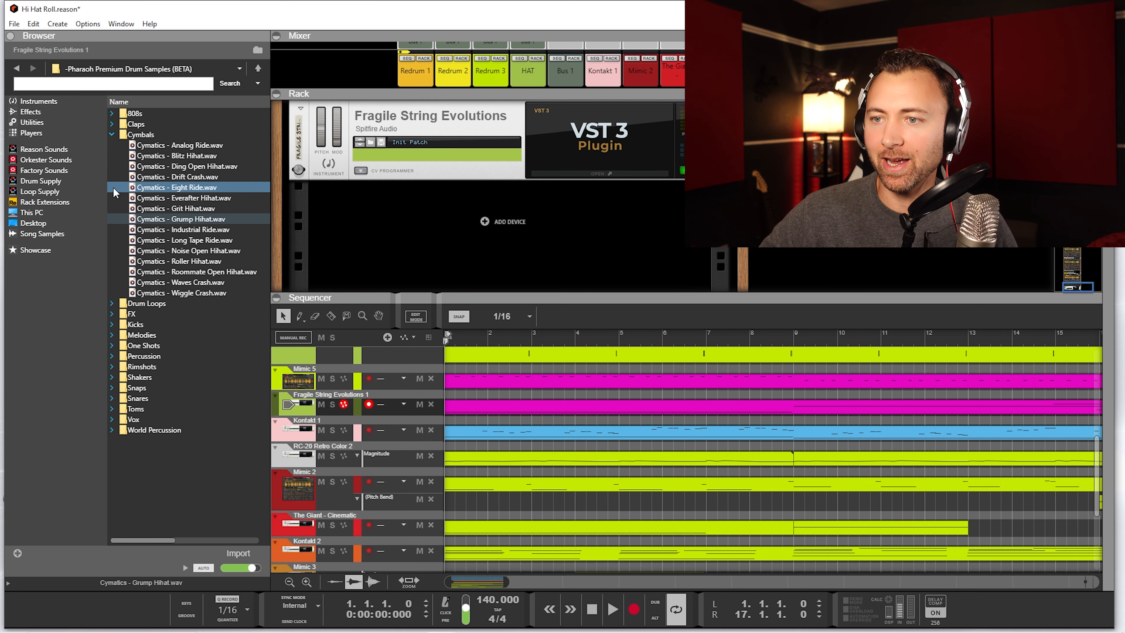
Step: Add a Redrum Drum Computer to the rack and load Cymatics - Grump Hihat.wav into its first drum channel
{"action": "left_click", "coordinate": [48, 102]}
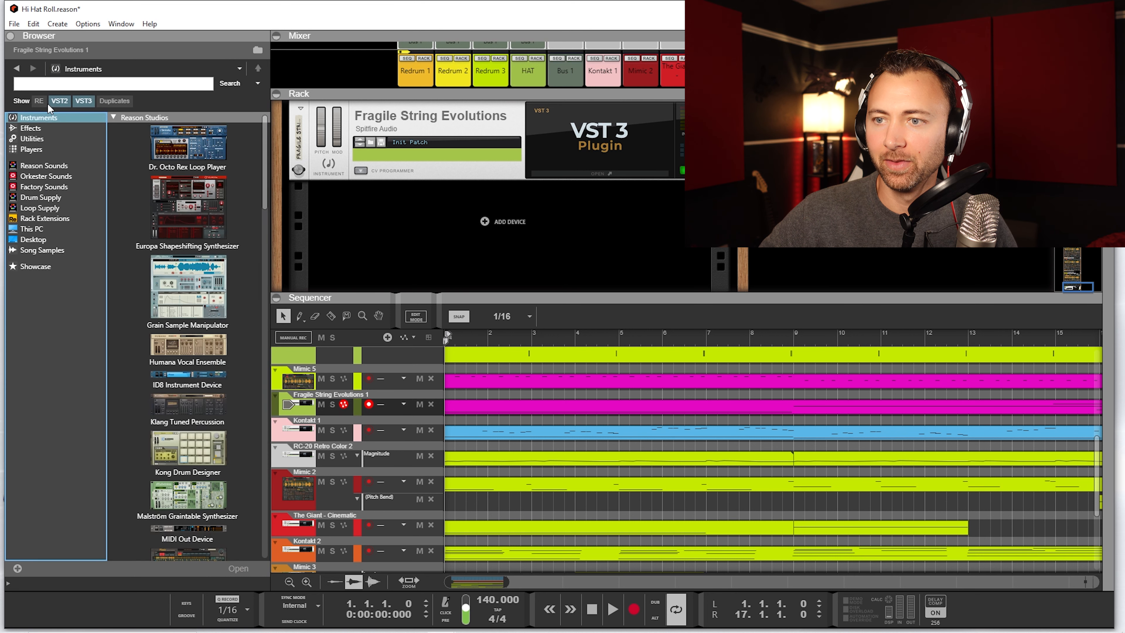
{"action": "left_click_drag", "start_coordinate": [267, 147], "coordinate": [263, 268]}
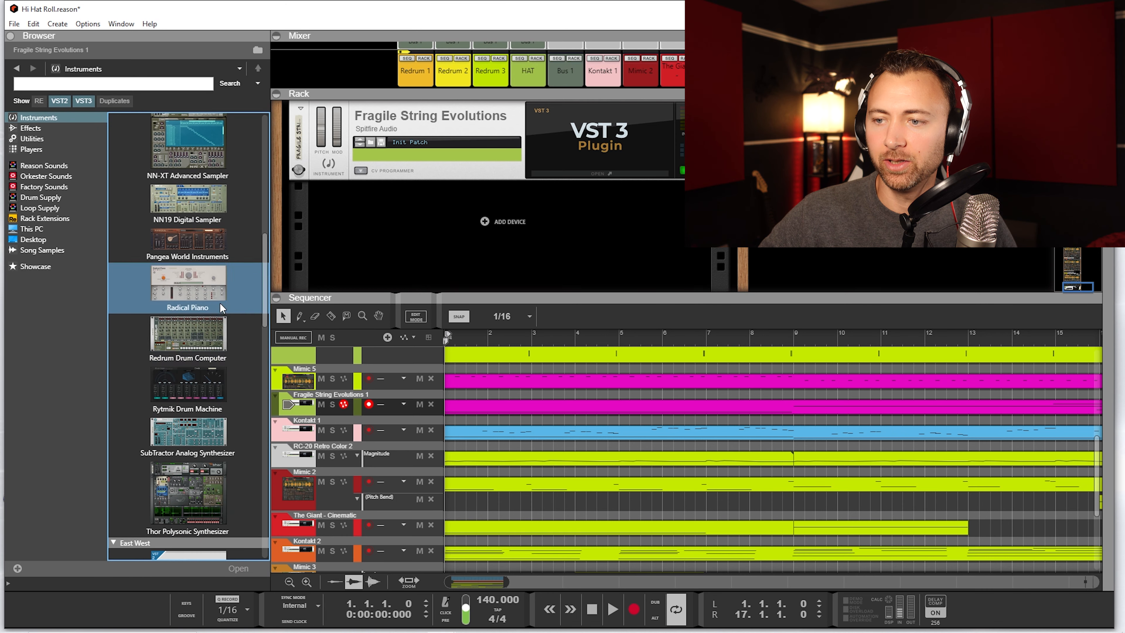
{"action": "left_click", "coordinate": [168, 333]}
{"action": "left_click_drag", "start_coordinate": [168, 333], "coordinate": [505, 173]}
{"action": "left_click", "coordinate": [354, 124]}
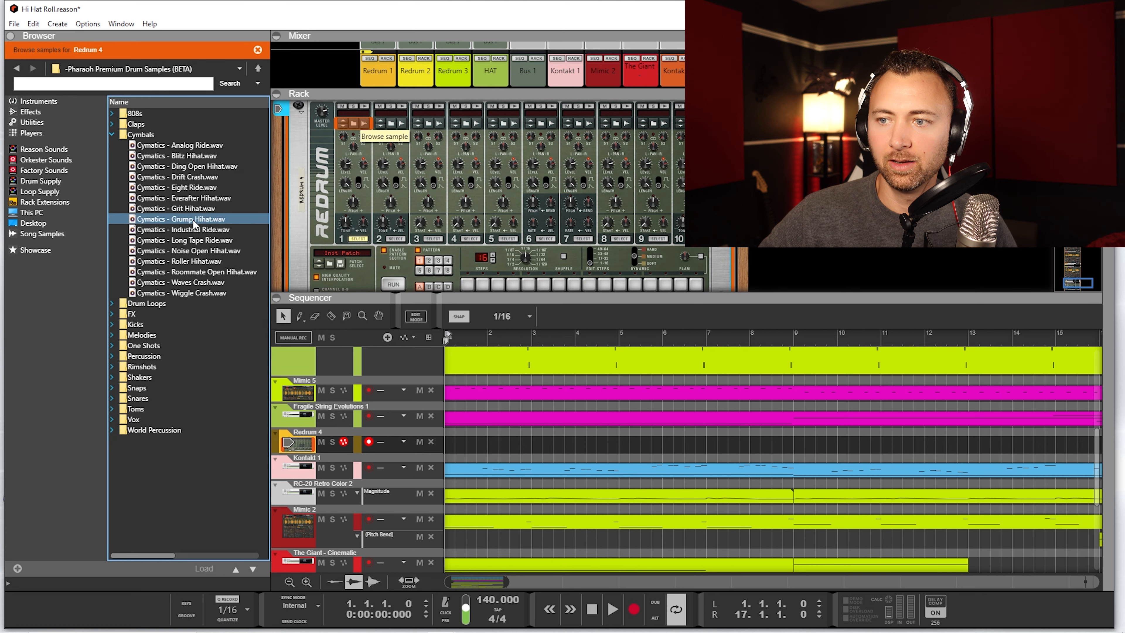
{"action": "left_click", "coordinate": [185, 217]}
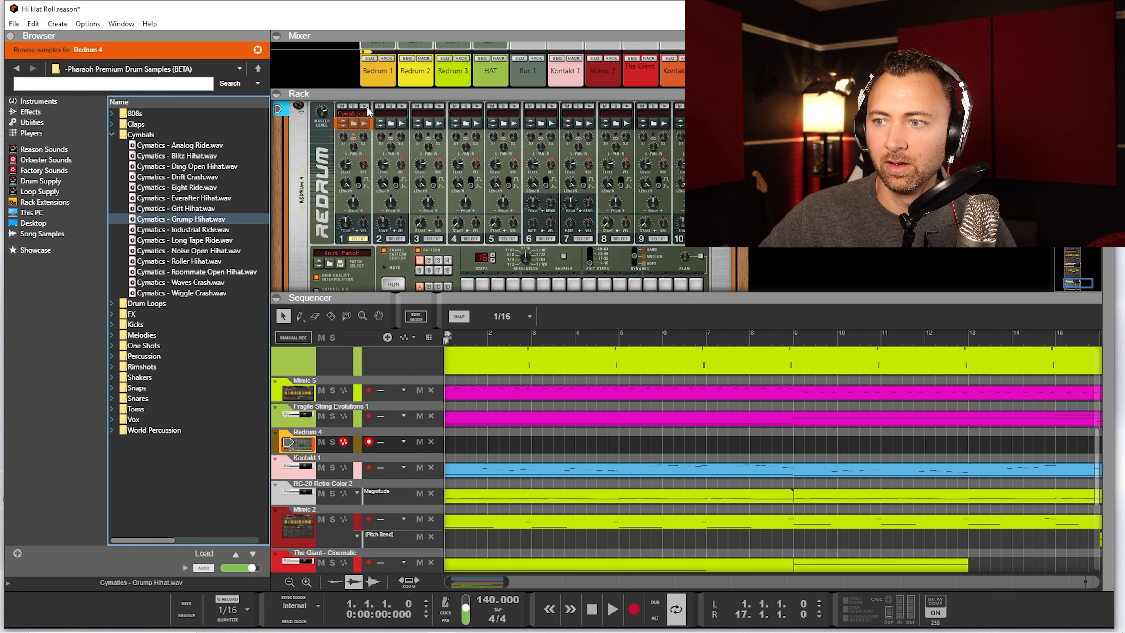
Step: Open the Redrum 4 track for note editing and draw hi-hat hits on the Grump Hihat lane at 1.1.1, 1.1.3, 1.2.1 and 1.2.2
{"action": "left_click_drag", "start_coordinate": [520, 295], "coordinate": [520, 231]}
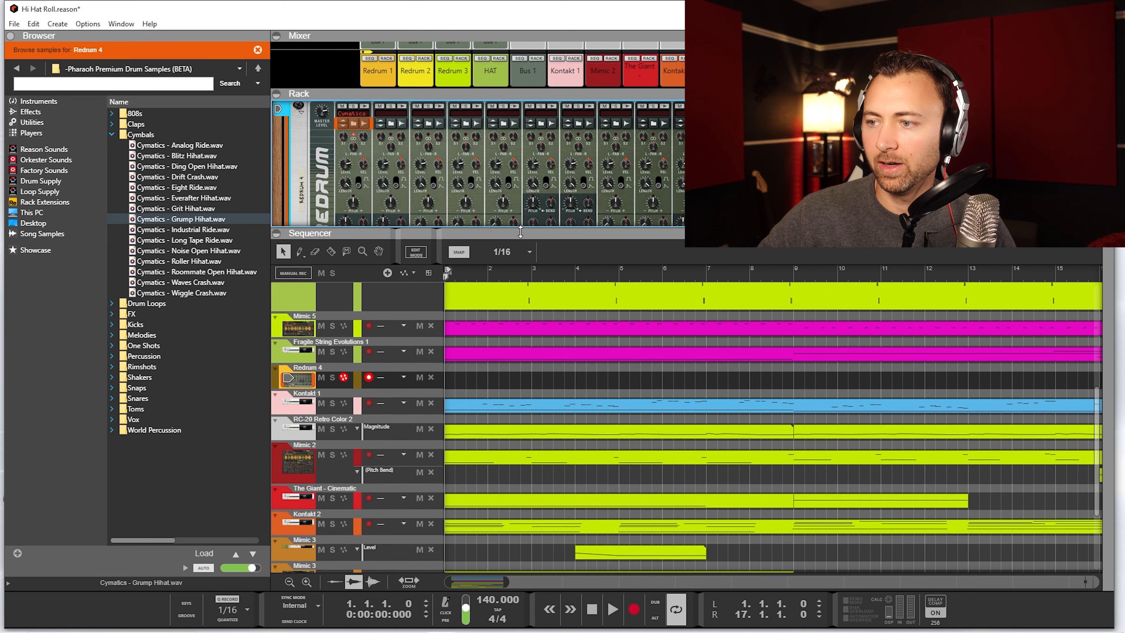
{"action": "left_click", "coordinate": [276, 380]}
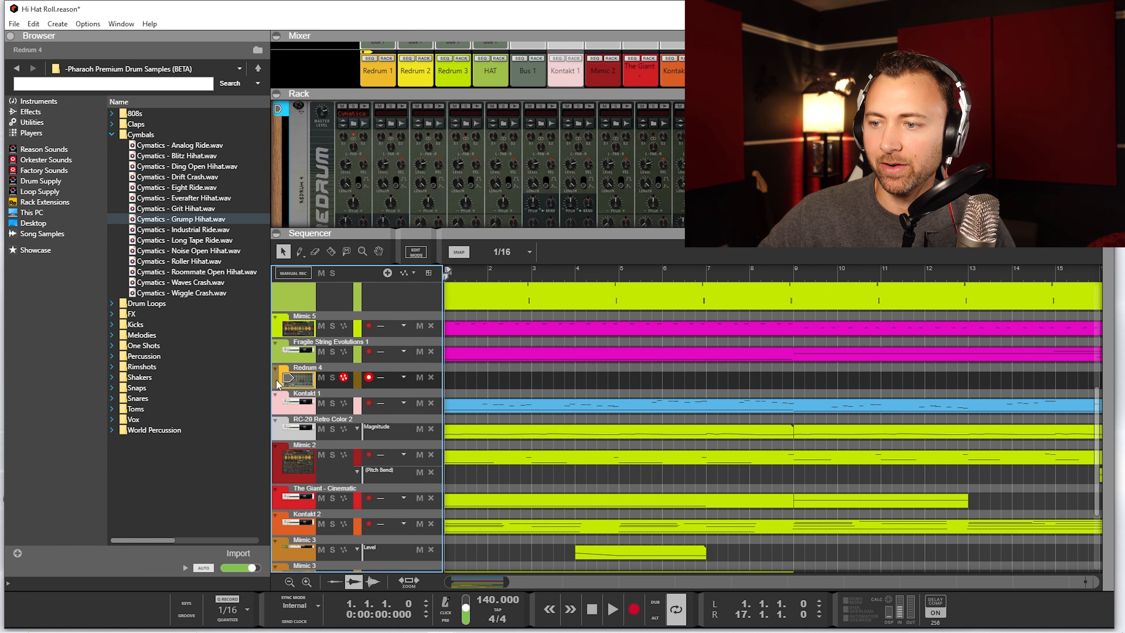
{"action": "left_click", "coordinate": [416, 252]}
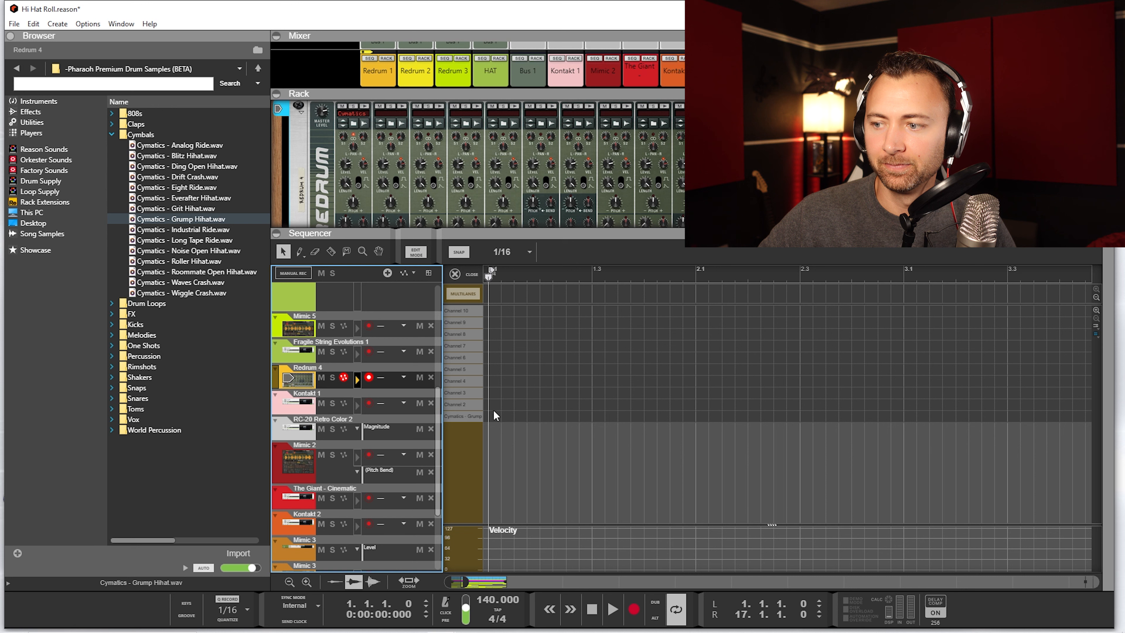
{"action": "left_click", "coordinate": [299, 253]}
{"action": "left_click", "coordinate": [494, 416]}
{"action": "left_click", "coordinate": [520, 416]}
{"action": "left_click", "coordinate": [546, 415]}
{"action": "left_click", "coordinate": [559, 416]}
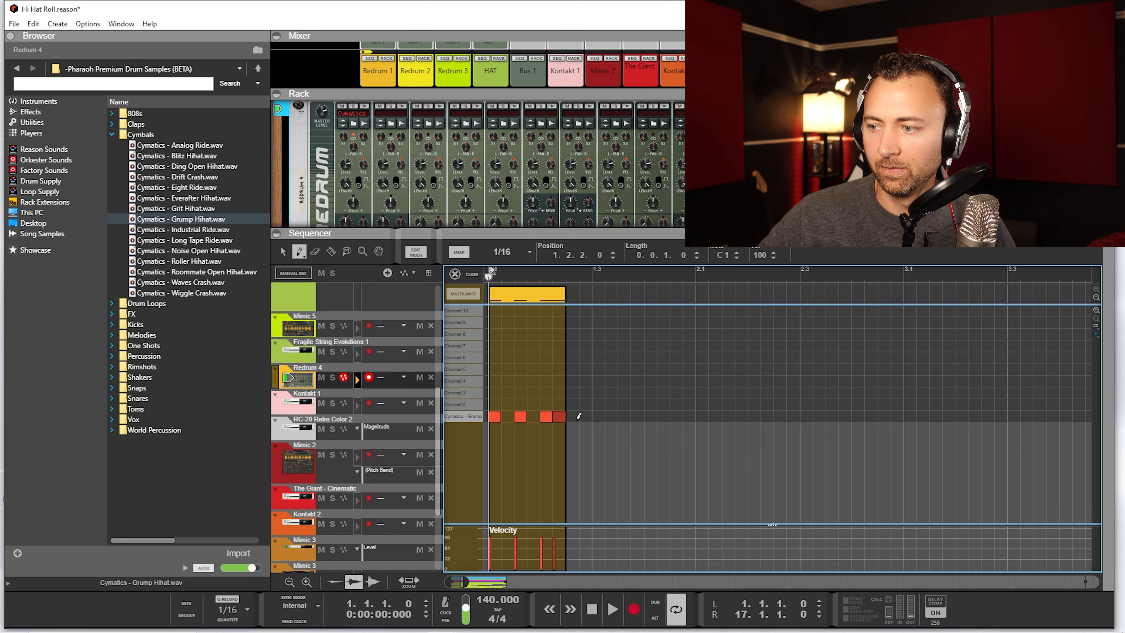
Step: Draw the rest of the one-bar Redrum hi-hat pattern, ending with four consecutive sixteenth-note hits on beat 4
{"action": "left_click", "coordinate": [571, 415]}
{"action": "left_click", "coordinate": [585, 415]}
{"action": "left_click", "coordinate": [597, 415]}
{"action": "left_click", "coordinate": [623, 416]}
{"action": "left_click", "coordinate": [649, 416]}
{"action": "left_click", "coordinate": [675, 416]}
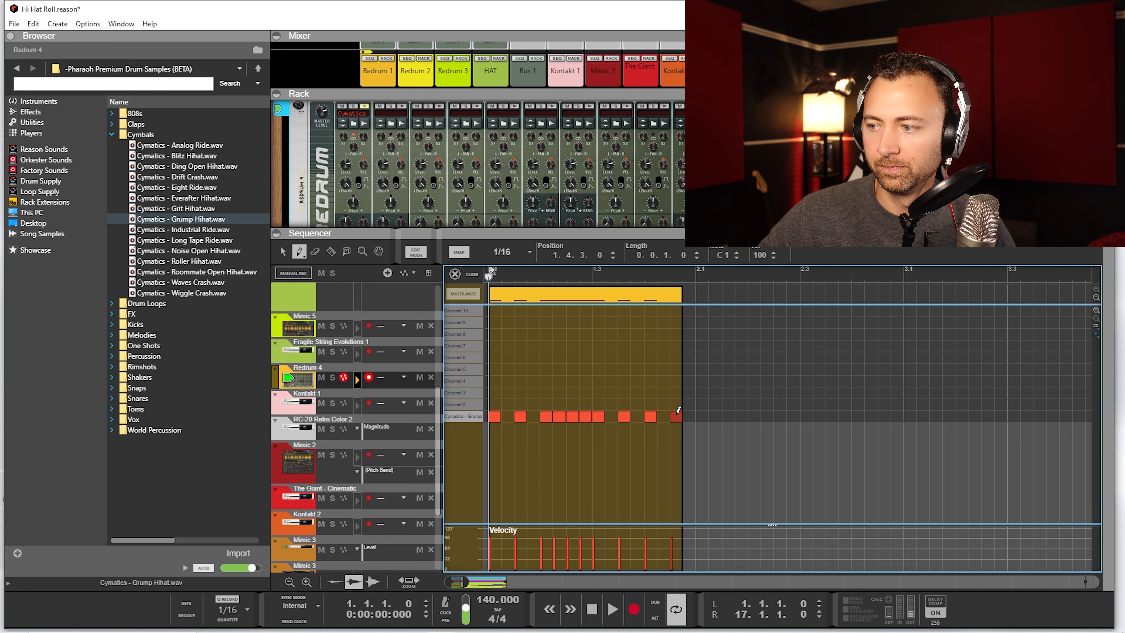
{"action": "left_click", "coordinate": [663, 416]}
{"action": "left_click", "coordinate": [688, 415]}
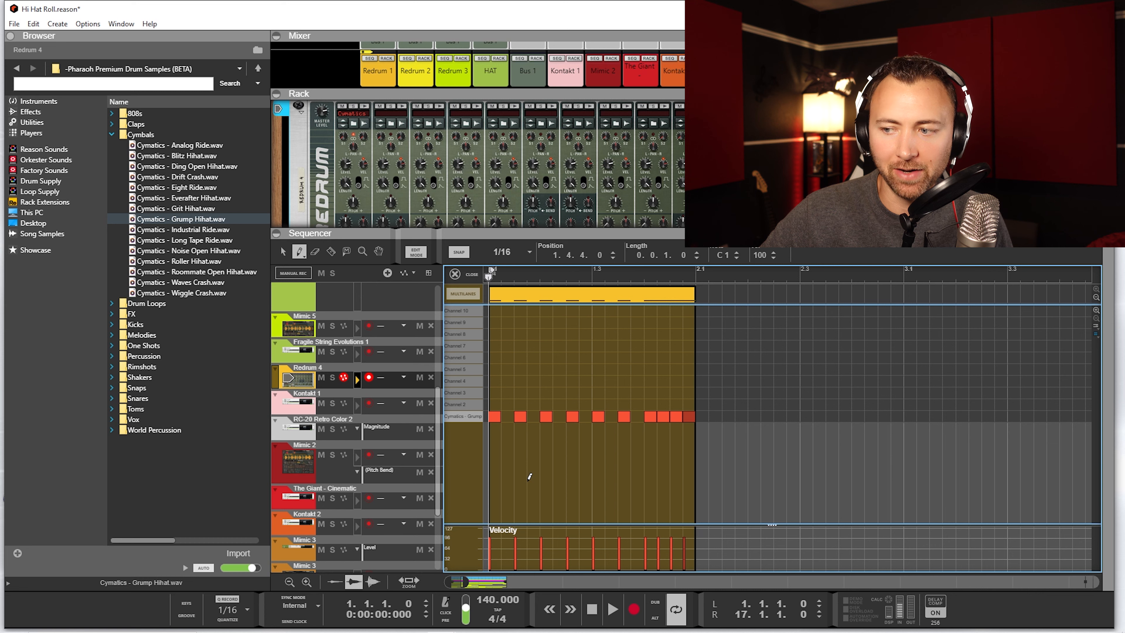
Step: Add a Mimic Creative Sampler to the rack and load Cymatics - Grump Hihat.wav into its first slot
{"action": "left_click", "coordinate": [39, 101]}
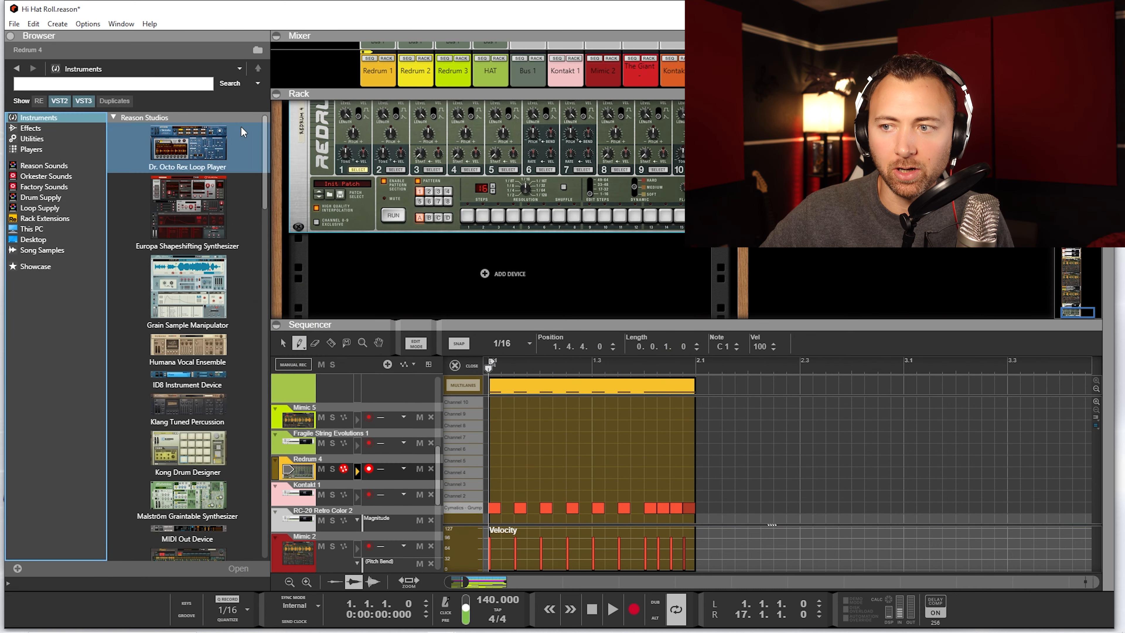
{"action": "left_click_drag", "start_coordinate": [266, 148], "coordinate": [267, 174]}
{"action": "left_click", "coordinate": [177, 425]}
{"action": "left_click_drag", "start_coordinate": [177, 424], "coordinate": [599, 239]}
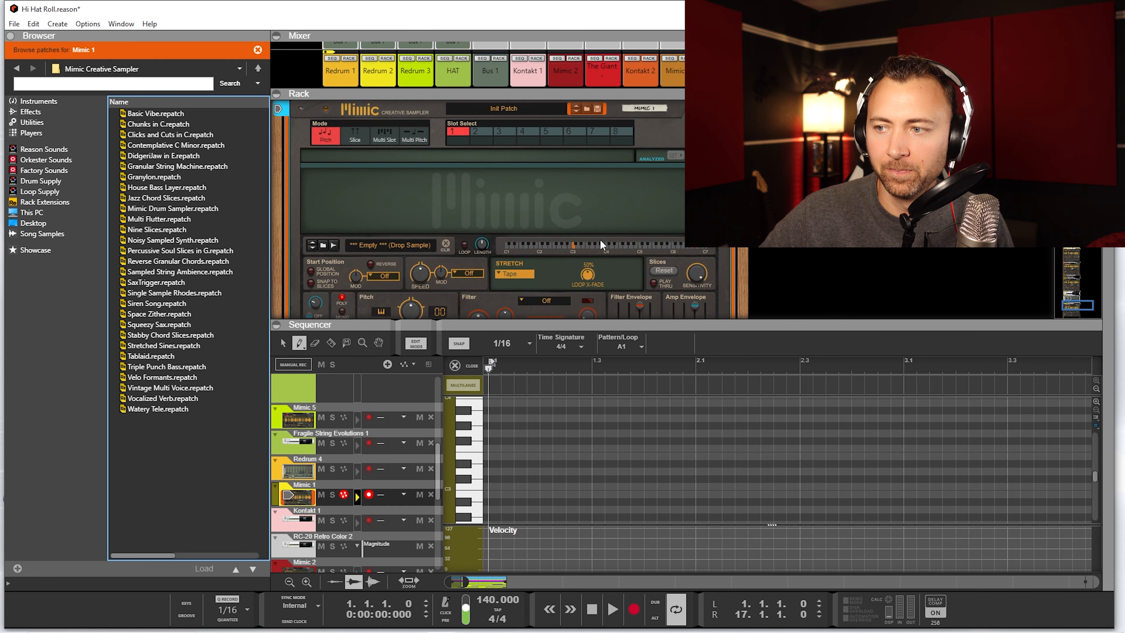
{"action": "left_click", "coordinate": [587, 108]}
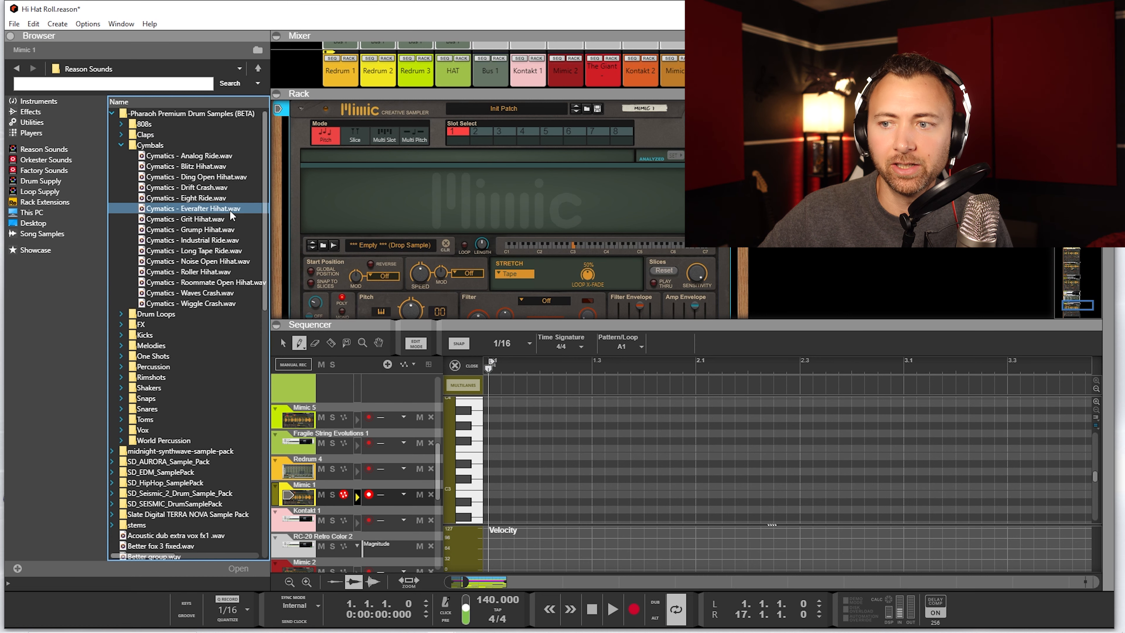
{"action": "left_click_drag", "start_coordinate": [201, 230], "coordinate": [509, 206]}
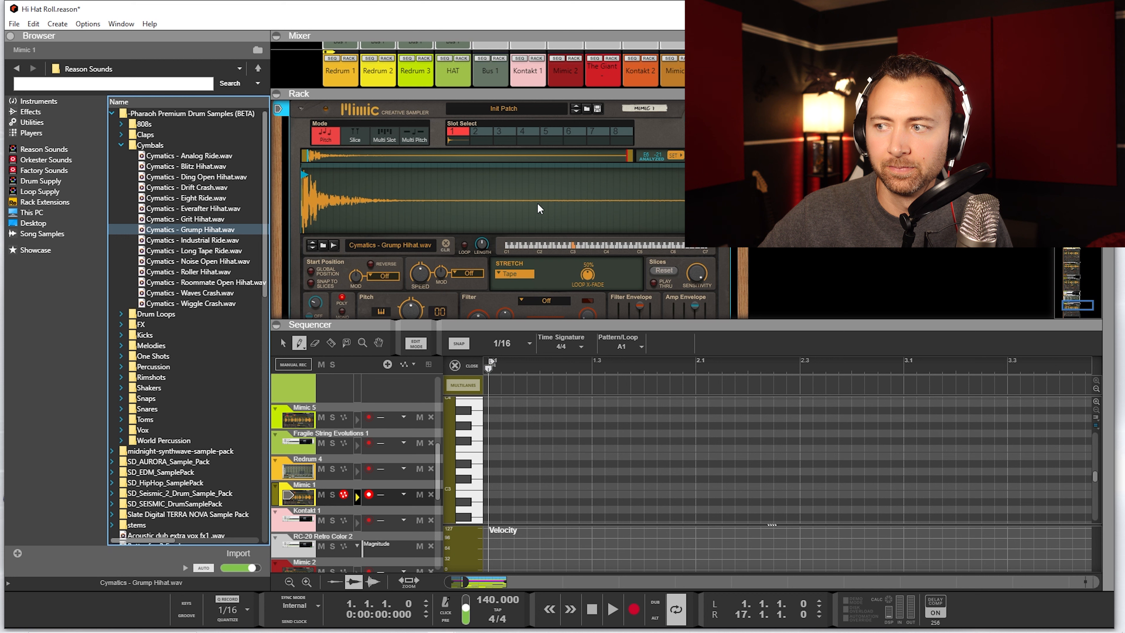
Step: Raise the velocity amount in the Mimic sampler's Amp section and audition the hi-hat around C3 in the piano roll
{"action": "left_click_drag", "start_coordinate": [681, 327], "coordinate": [704, 444]}
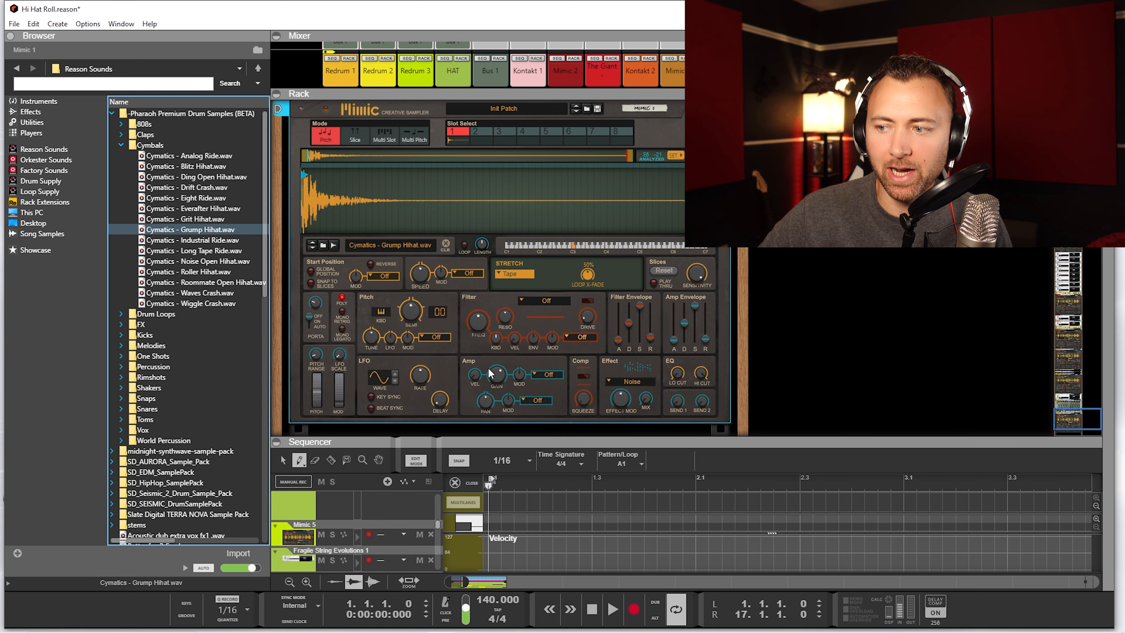
{"action": "left_click_drag", "start_coordinate": [476, 376], "coordinate": [485, 332]}
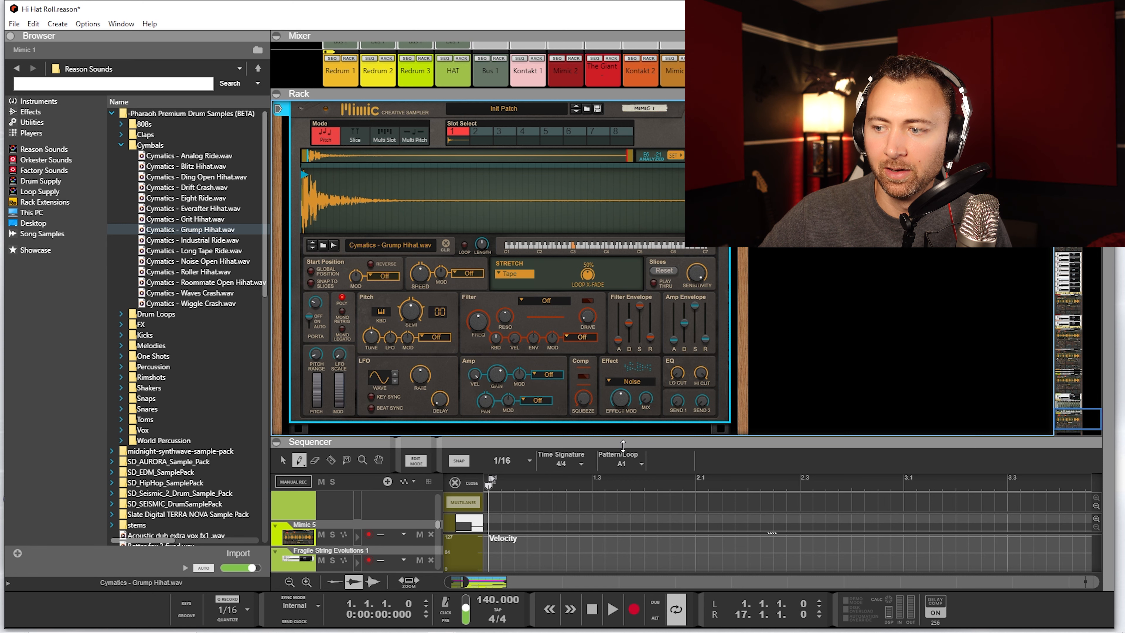
{"action": "left_click_drag", "start_coordinate": [623, 444], "coordinate": [606, 230]}
{"action": "left_click", "coordinate": [480, 438]}
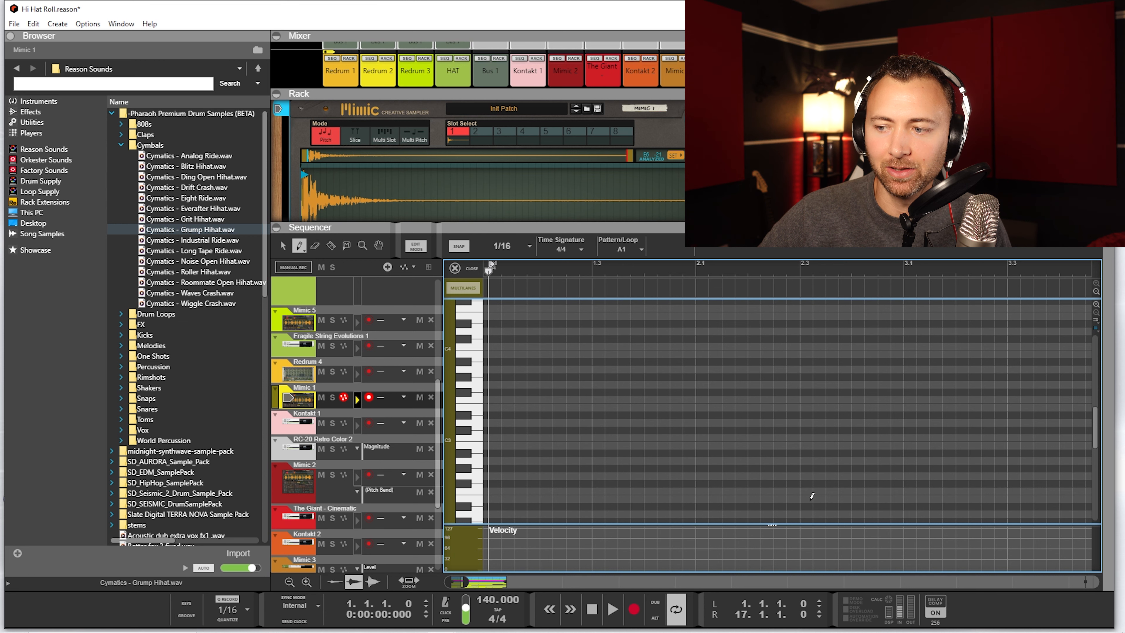
{"action": "left_click", "coordinate": [478, 434]}
{"action": "scroll", "coordinate": [477, 433], "scroll_direction": "down", "scroll_amount": 3}
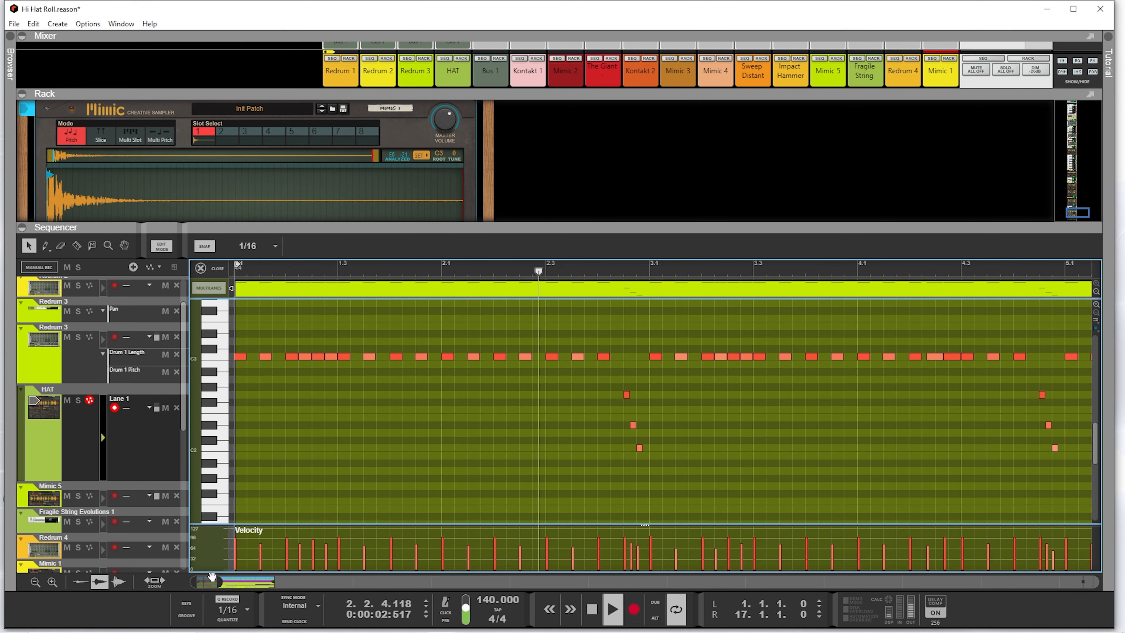
{"action": "left_click_drag", "start_coordinate": [216, 582], "coordinate": [243, 583]}
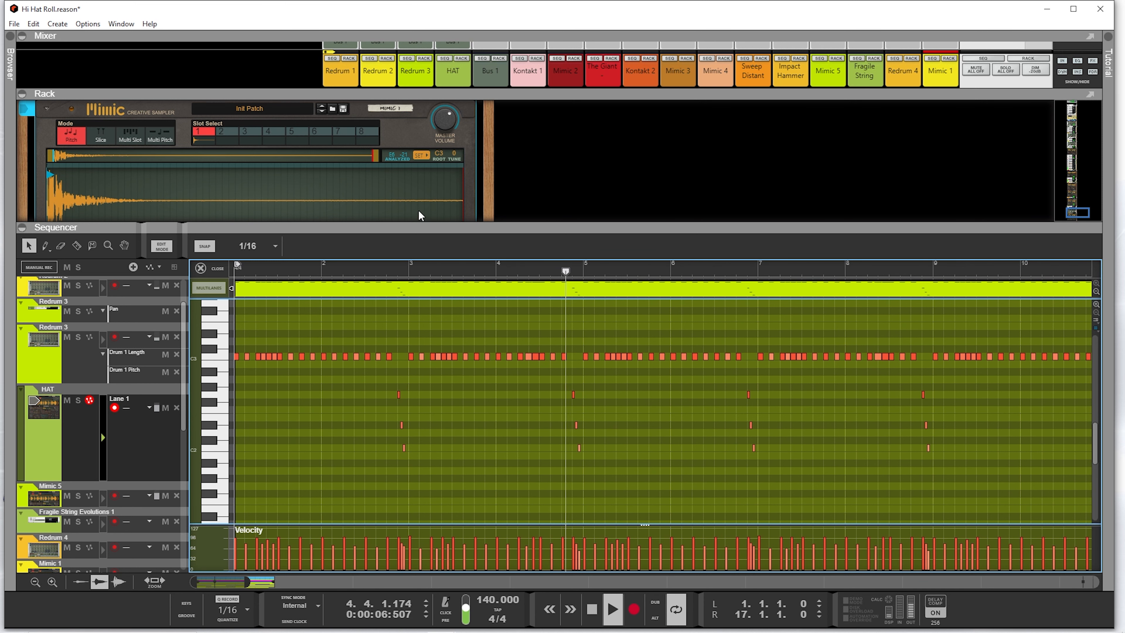
{"action": "left_click_drag", "start_coordinate": [418, 223], "coordinate": [421, 43]}
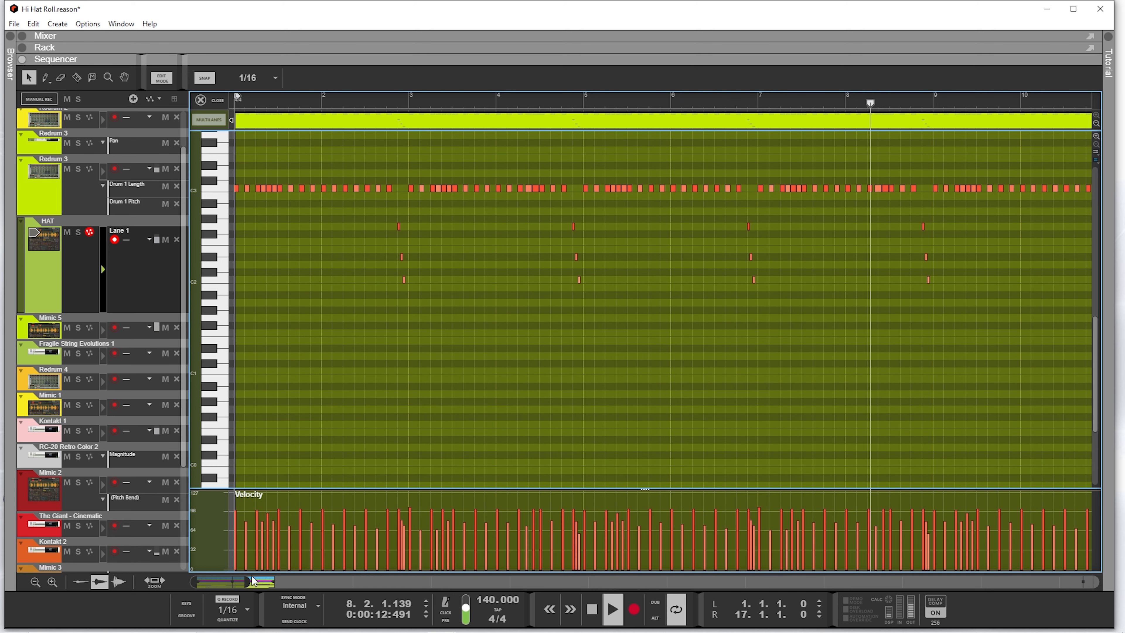
{"action": "left_click_drag", "start_coordinate": [253, 581], "coordinate": [320, 581]}
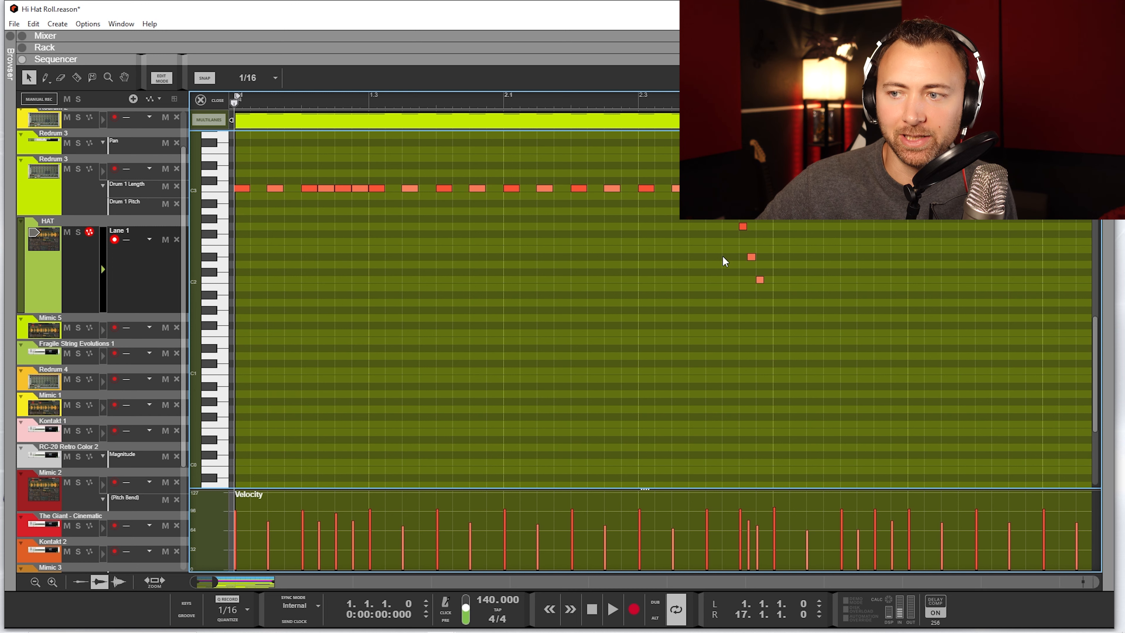
Step: Compare the pitch of the hi-hat sample on the C3 and C2 keys of the HAT track's piano roll
{"action": "left_click", "coordinate": [220, 259]}
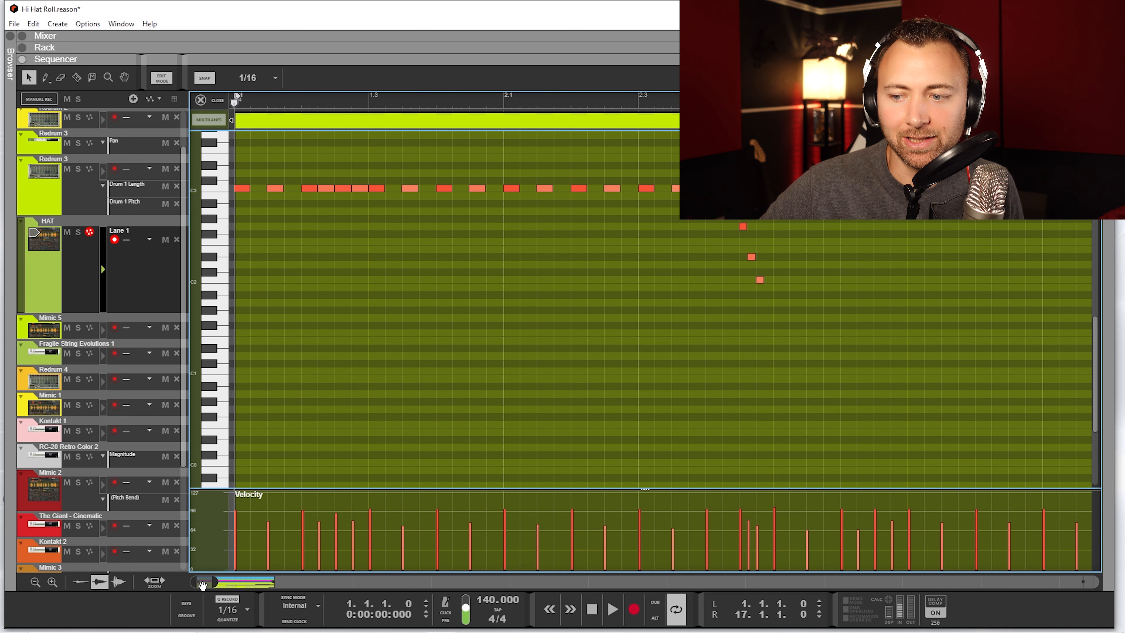
{"action": "left_click_drag", "start_coordinate": [203, 585], "coordinate": [217, 587]}
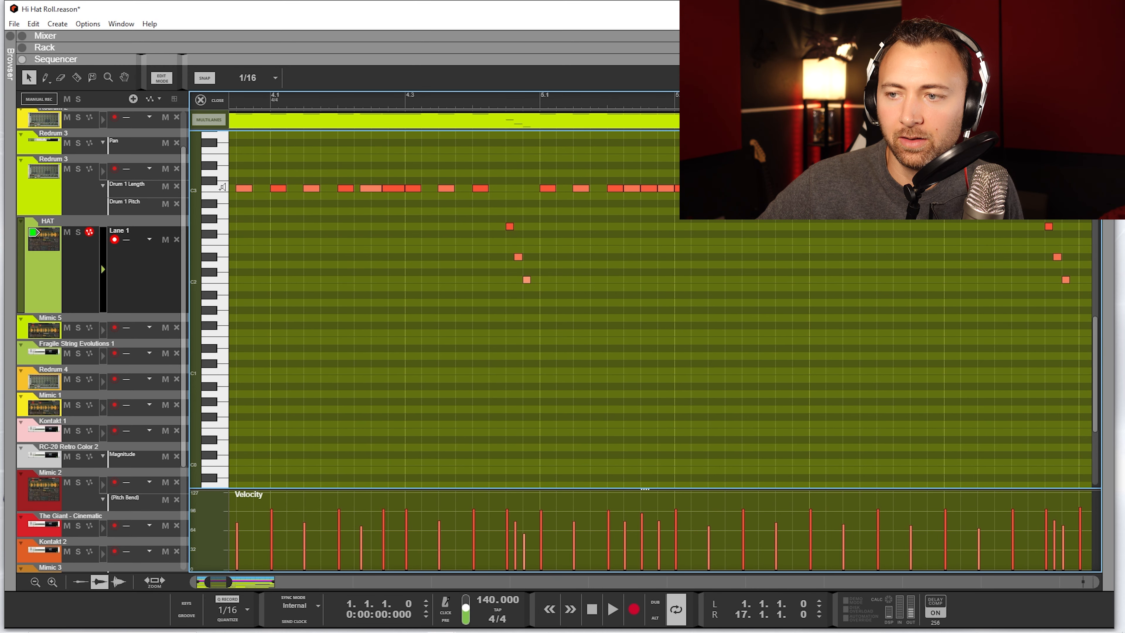
{"action": "left_click", "coordinate": [223, 187]}
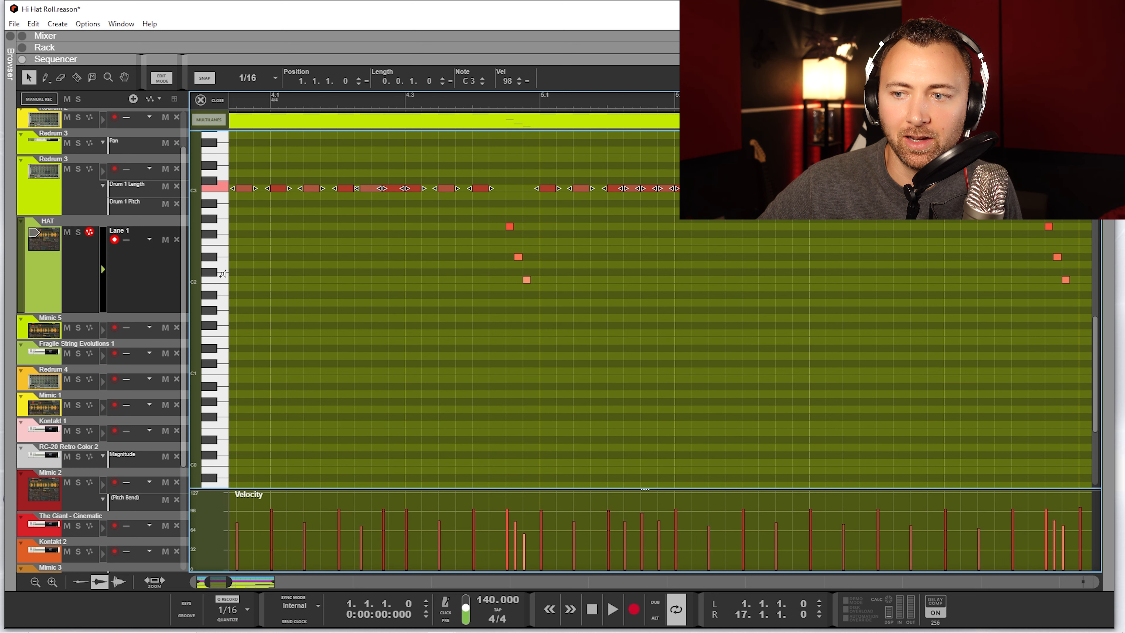
{"action": "left_click", "coordinate": [224, 279]}
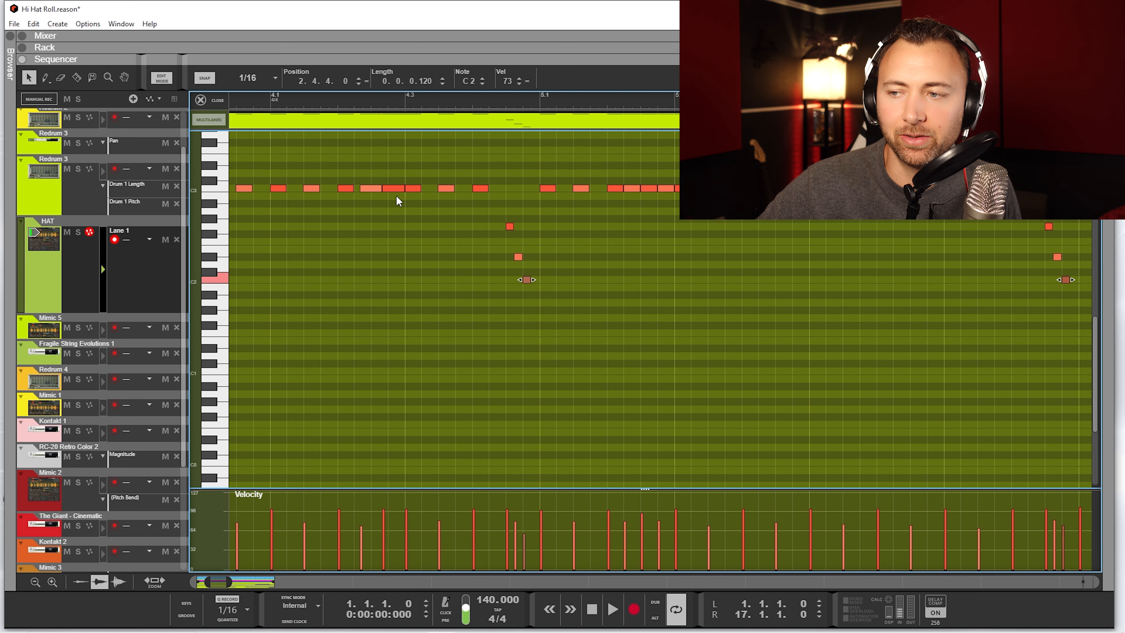
Step: Move the last three C3 hi-hat notes of bar 4 down to C2 and play back the passage
{"action": "left_click_drag", "start_coordinate": [489, 178], "coordinate": [411, 277]}
{"action": "left_click", "coordinate": [259, 101]}
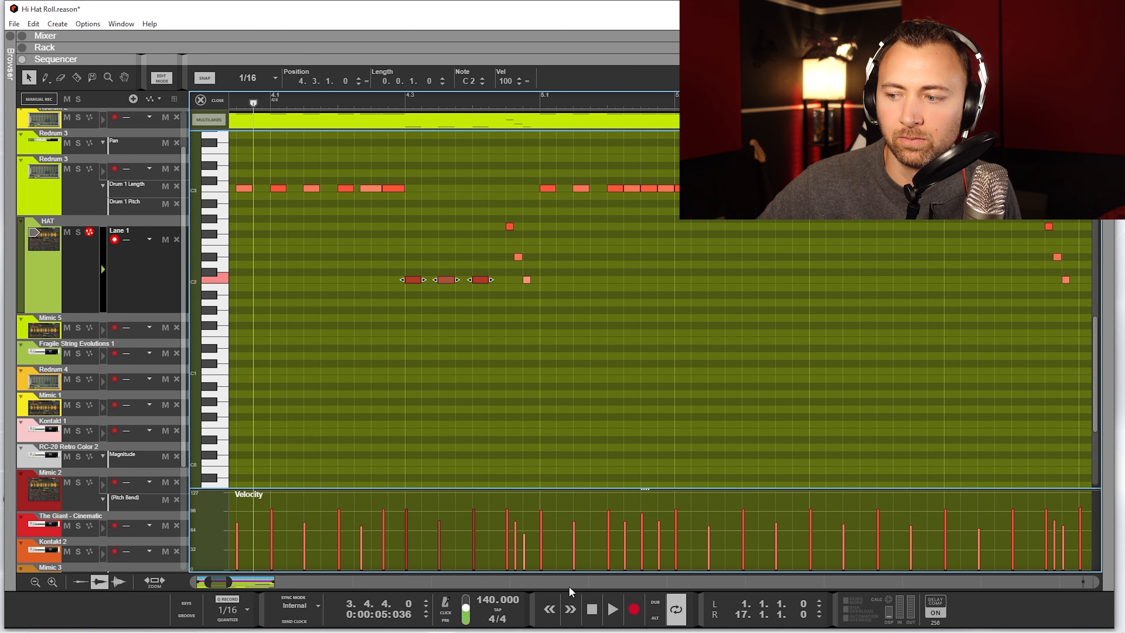
{"action": "left_click", "coordinate": [613, 609]}
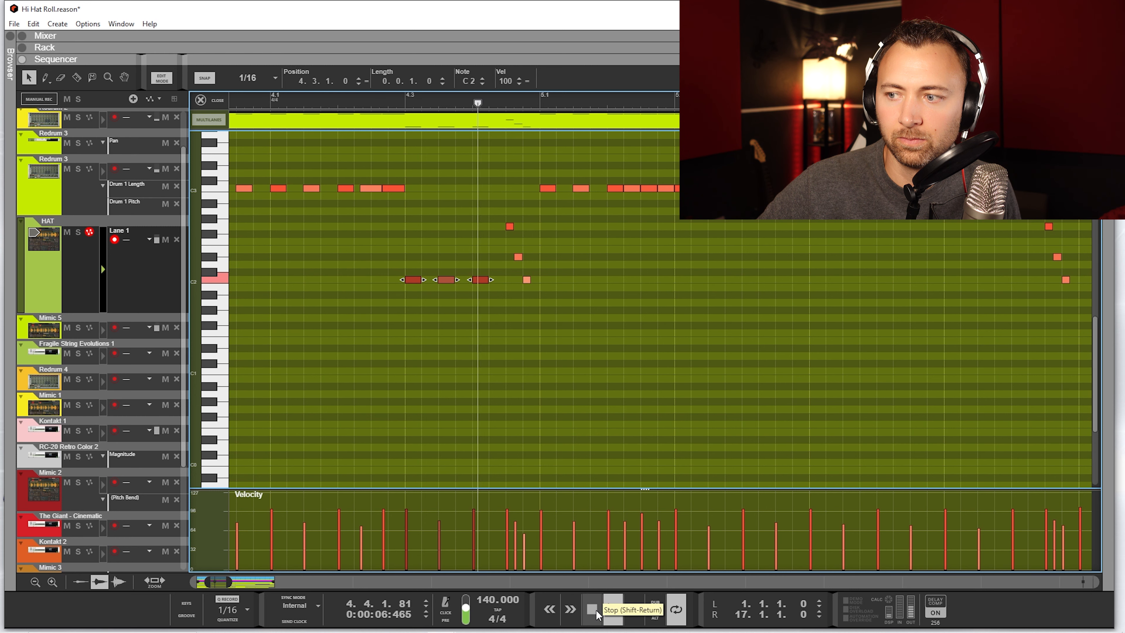
{"action": "left_click", "coordinate": [593, 607]}
{"action": "left_click", "coordinate": [593, 608]}
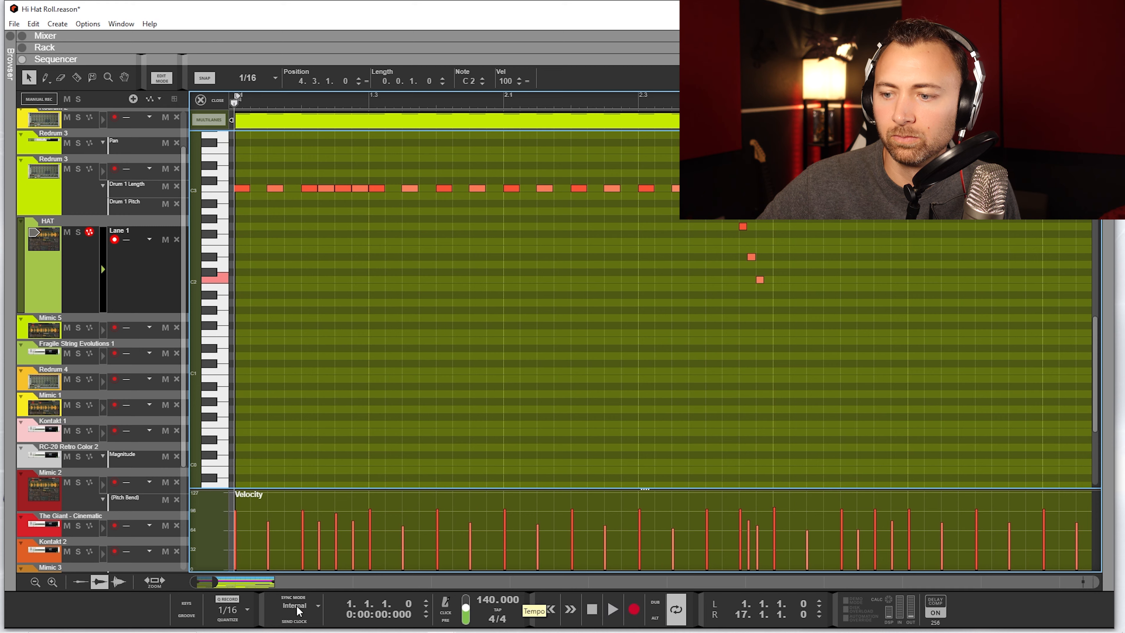
Step: Play the HAT track from the beginning through the lowered notes in bar 4, and stop playback
{"action": "left_click_drag", "start_coordinate": [215, 582], "coordinate": [234, 581]}
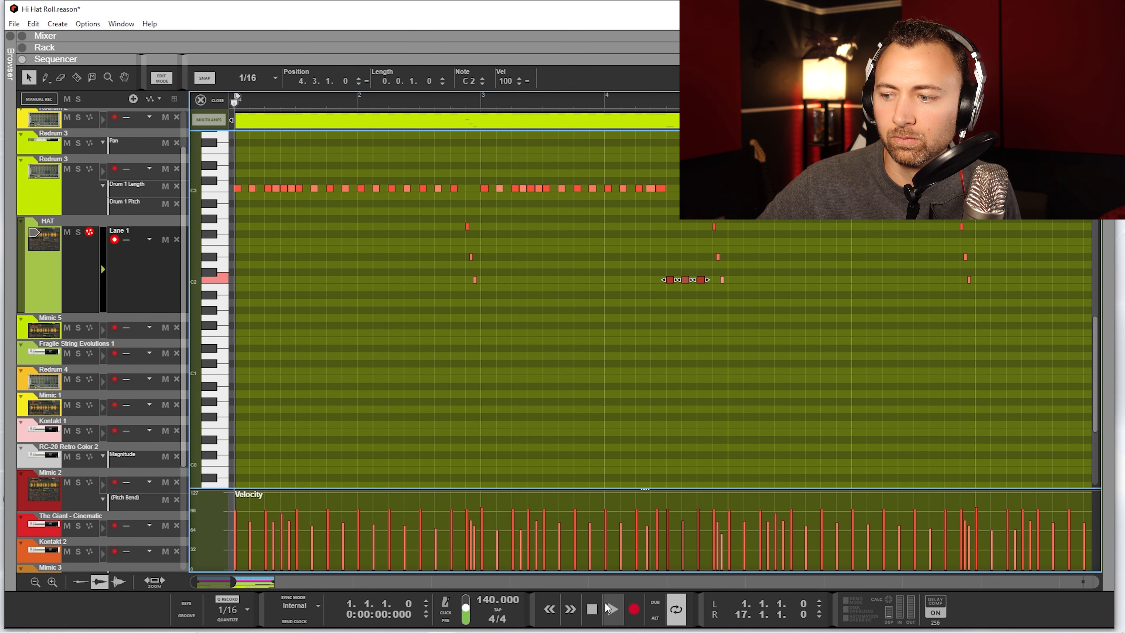
{"action": "left_click", "coordinate": [609, 609]}
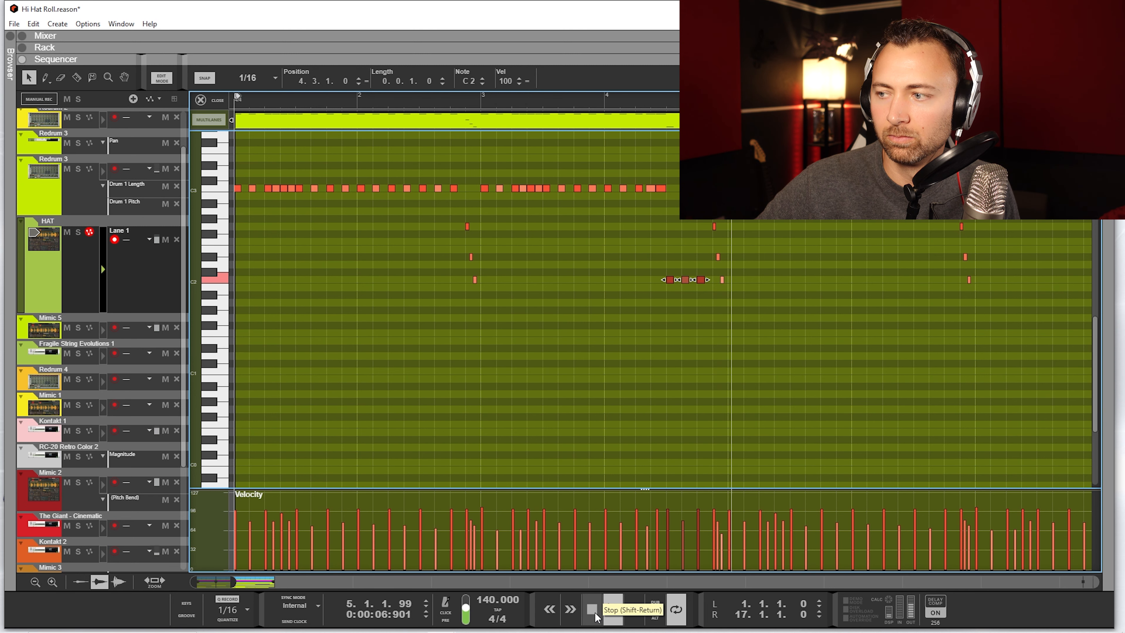
{"action": "left_click", "coordinate": [593, 612]}
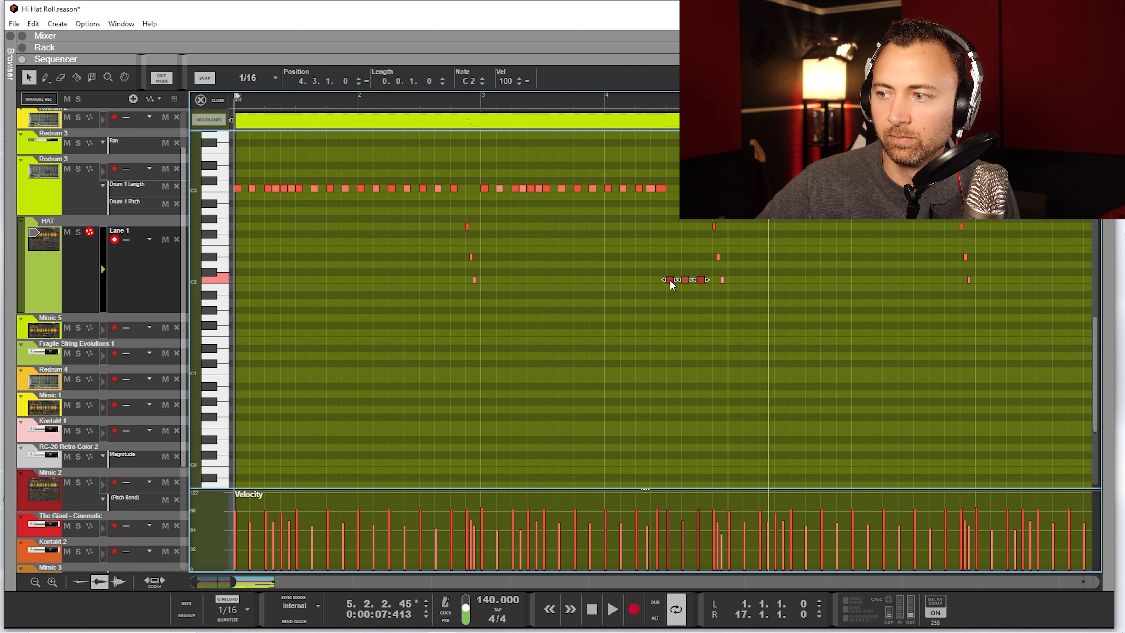
Step: Return the lowered bar 4 notes to C3, move the roll notes from 4.2.1 down to C2 instead, and play the passage
{"action": "left_click_drag", "start_coordinate": [671, 283], "coordinate": [670, 195]}
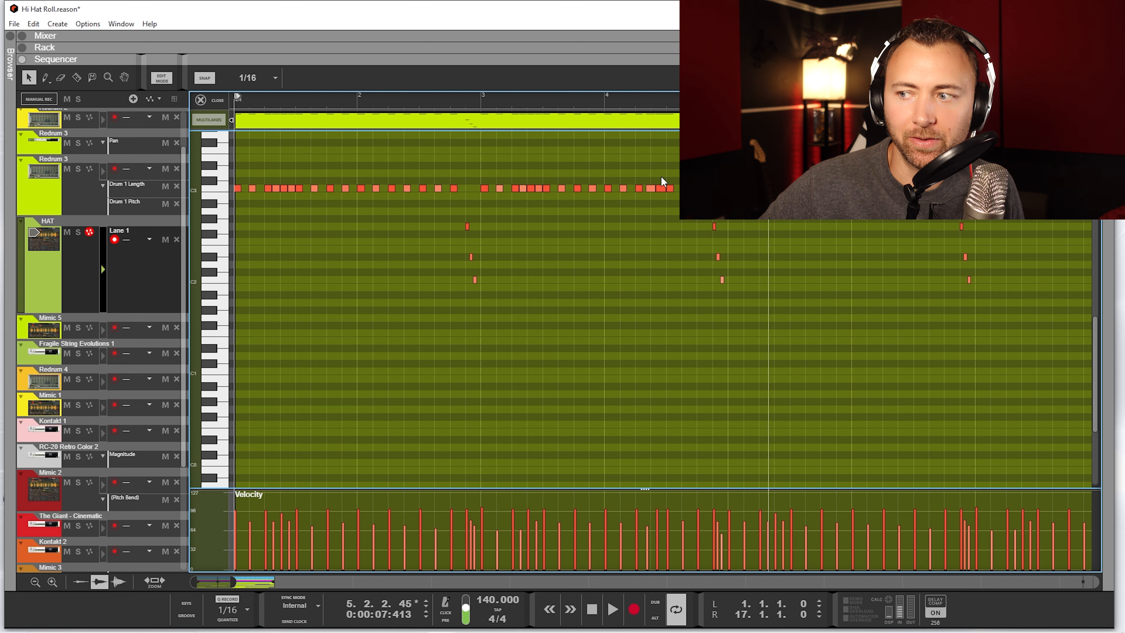
{"action": "left_click_drag", "start_coordinate": [660, 176], "coordinate": [639, 281]}
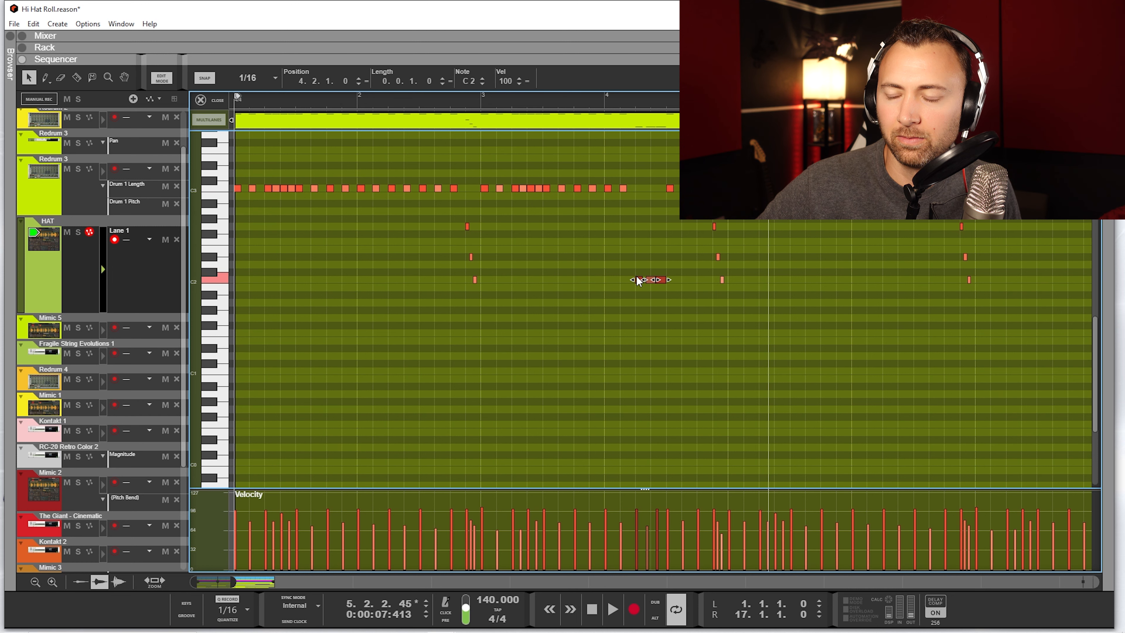
{"action": "left_click", "coordinate": [592, 610]}
{"action": "key", "text": "space"}
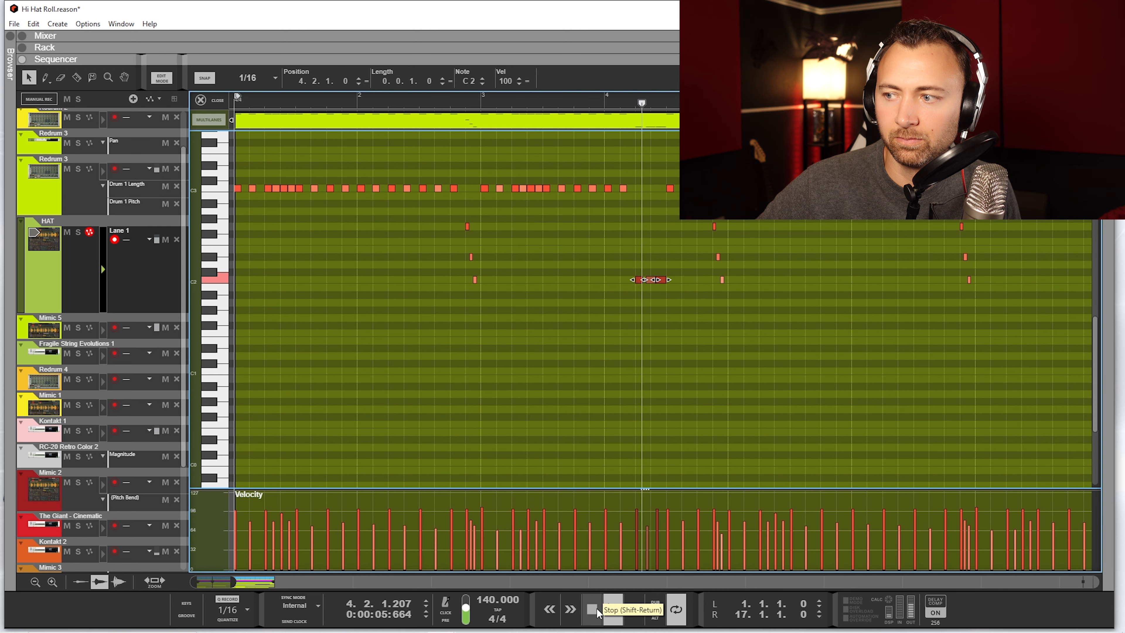
{"action": "key", "text": "space"}
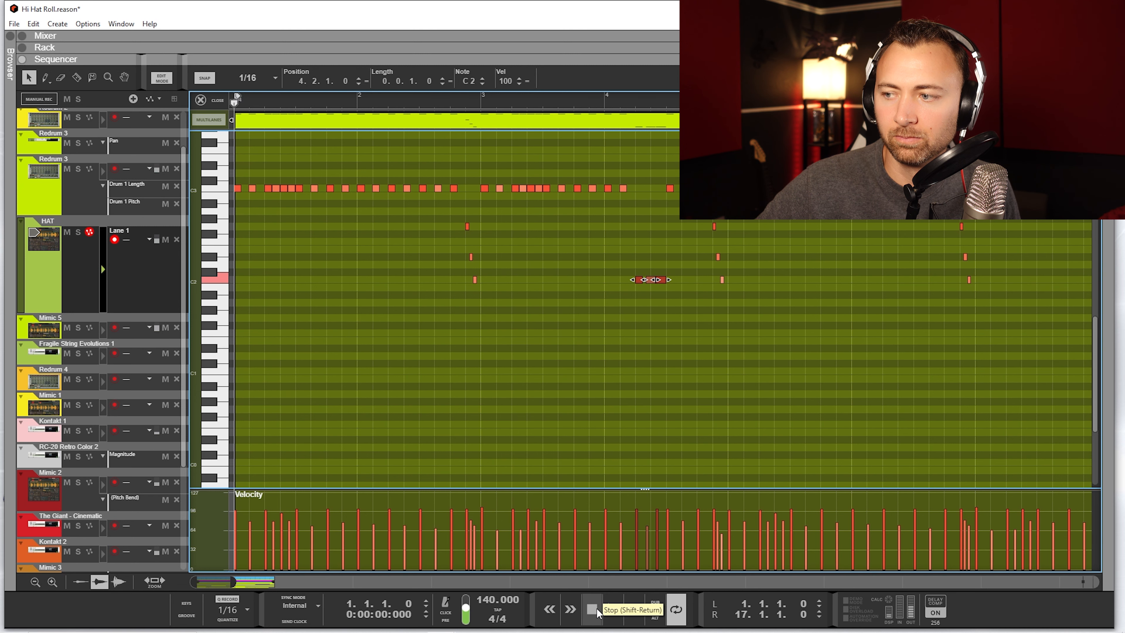
{"action": "left_click", "coordinate": [524, 307]}
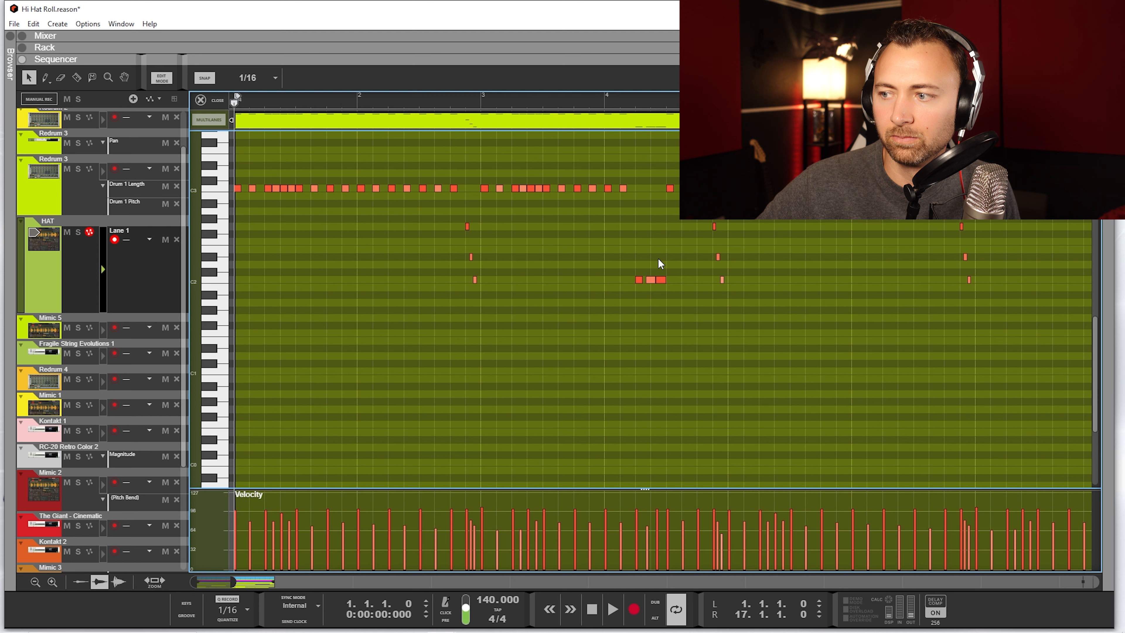
Step: Move the note at 4.3.1 down to C2 as well and play the HAT track through bar 4
{"action": "left_click_drag", "start_coordinate": [668, 190], "coordinate": [669, 281]}
{"action": "key", "text": "space"}
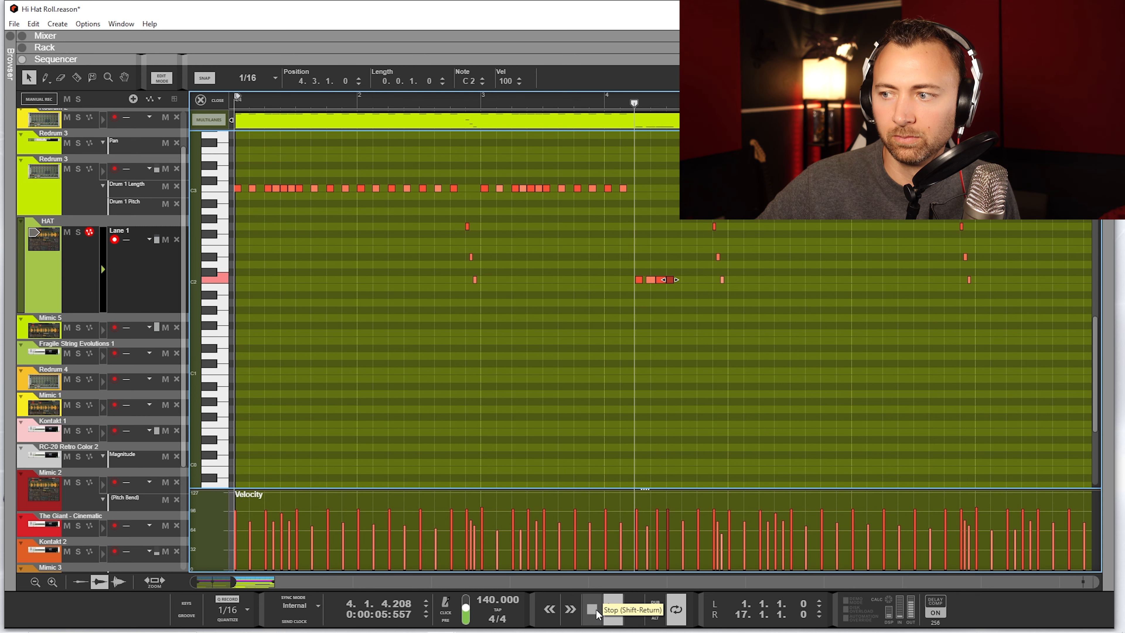
{"action": "left_click", "coordinate": [592, 610]}
{"action": "left_click", "coordinate": [576, 365]}
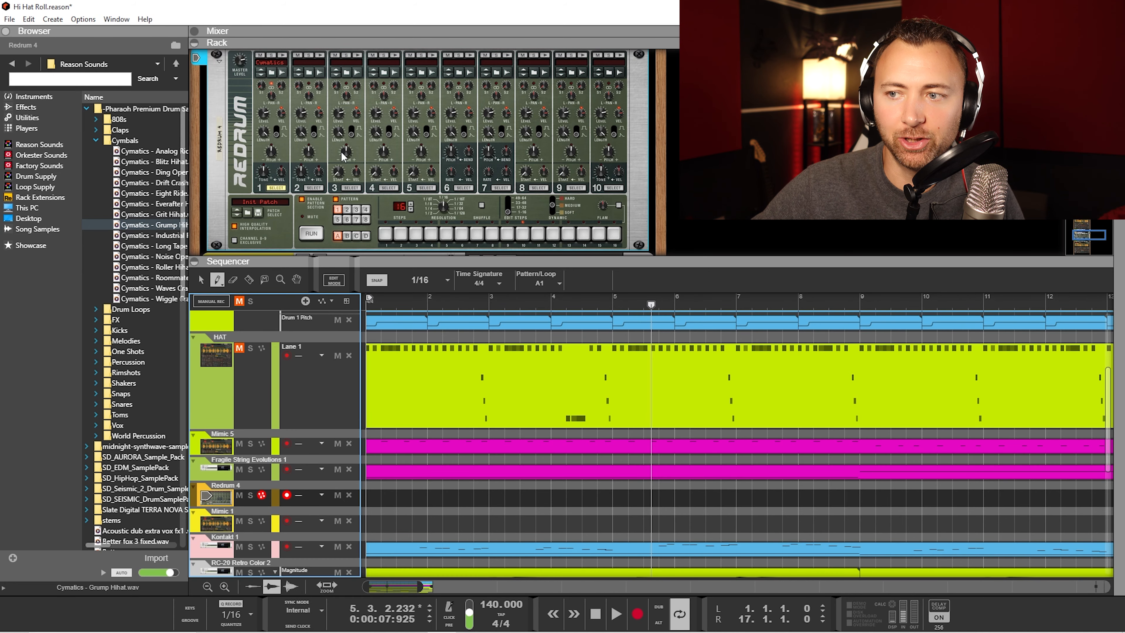
Step: Create a one-bar clip from bar 1 on the Redrum 4 track with a channel 1 hi-hat hit at its start
{"action": "left_click", "coordinate": [334, 280]}
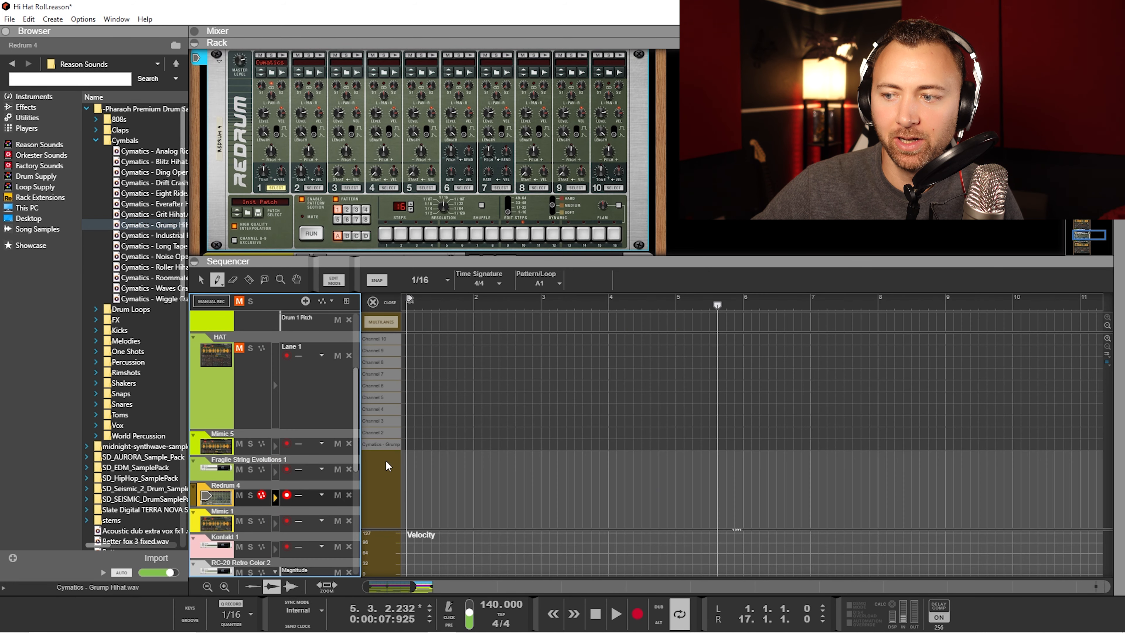
{"action": "left_click", "coordinate": [412, 441]}
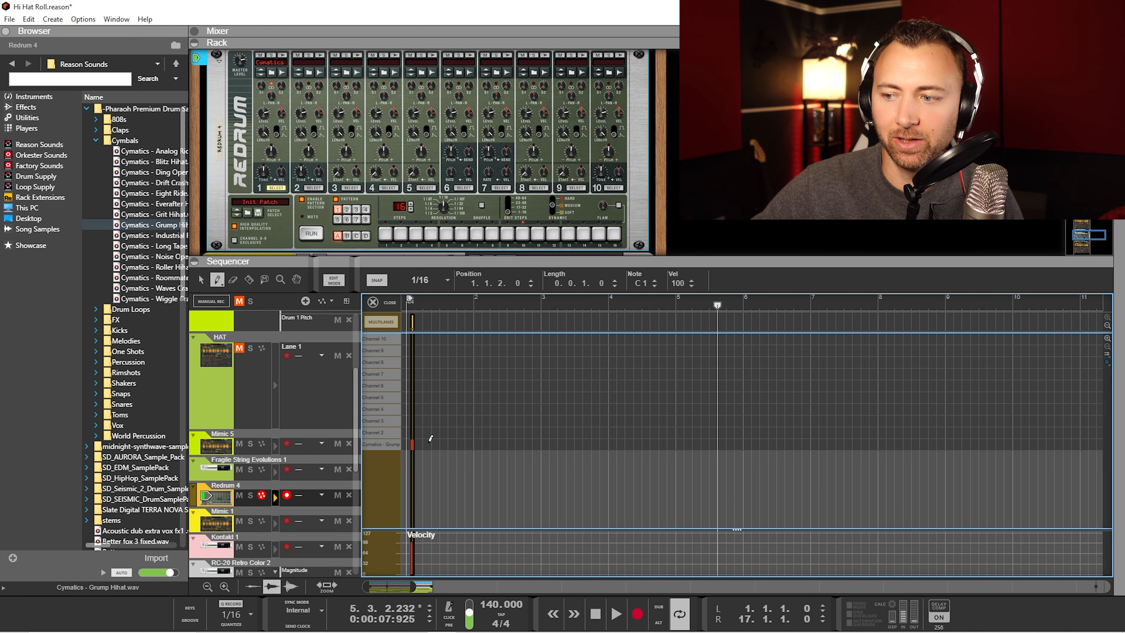
{"action": "left_click_drag", "start_coordinate": [414, 585], "coordinate": [375, 585]}
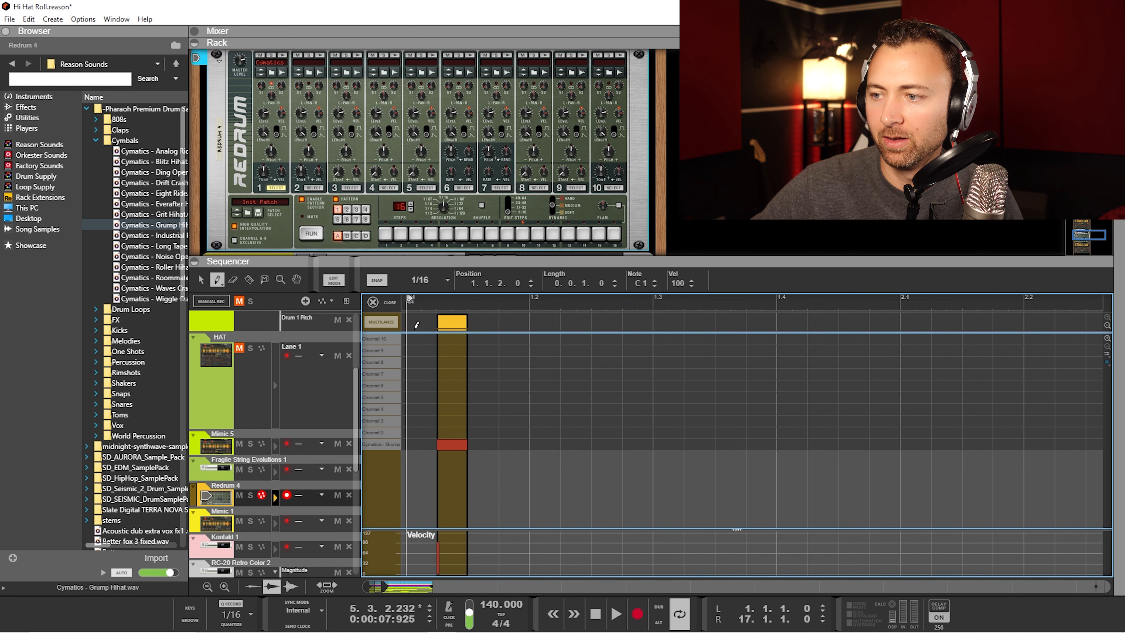
{"action": "left_click", "coordinate": [198, 280]}
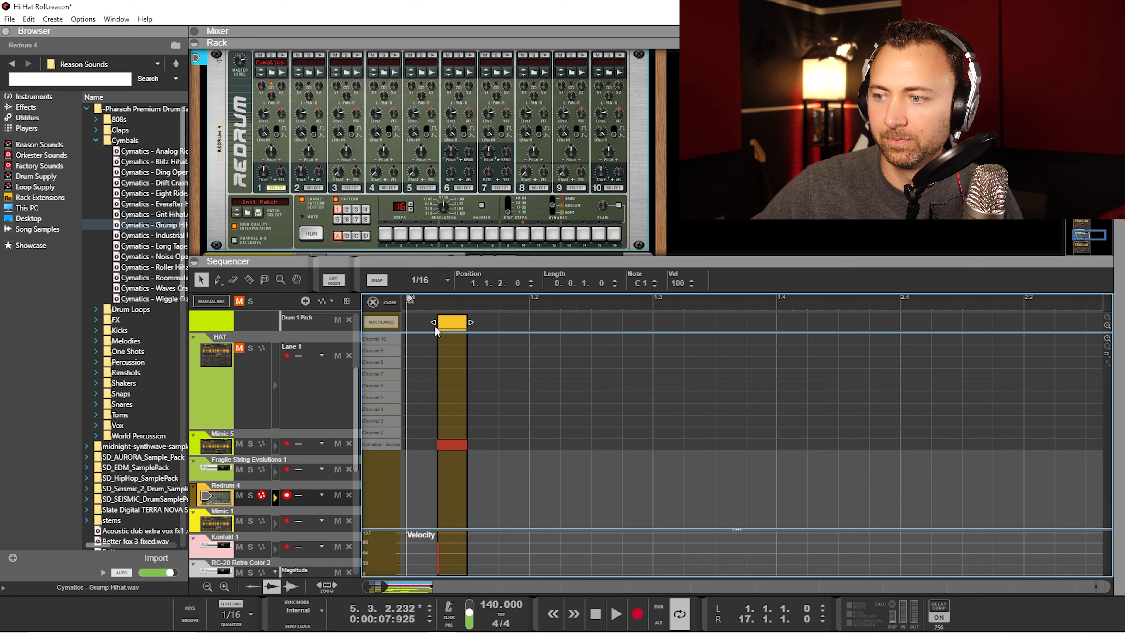
{"action": "left_click_drag", "start_coordinate": [436, 330], "coordinate": [408, 328]}
{"action": "left_click_drag", "start_coordinate": [483, 331], "coordinate": [882, 336]}
{"action": "left_click_drag", "start_coordinate": [440, 445], "coordinate": [410, 445]}
Step: Fill bar 1 on channel 1 with eighth-note hits up to beat 4 and sixteenth-note hits across beat 4, and play it
{"action": "left_click", "coordinate": [217, 281]}
{"action": "left_click", "coordinate": [482, 444]}
{"action": "left_click", "coordinate": [544, 444]}
{"action": "left_click", "coordinate": [606, 444]}
{"action": "left_click", "coordinate": [668, 444]}
{"action": "left_click", "coordinate": [730, 444]}
{"action": "left_click", "coordinate": [791, 444]}
{"action": "left_click", "coordinate": [822, 445]}
{"action": "left_click", "coordinate": [853, 445]}
{"action": "left_click", "coordinate": [884, 444]}
{"action": "left_click", "coordinate": [616, 613]}
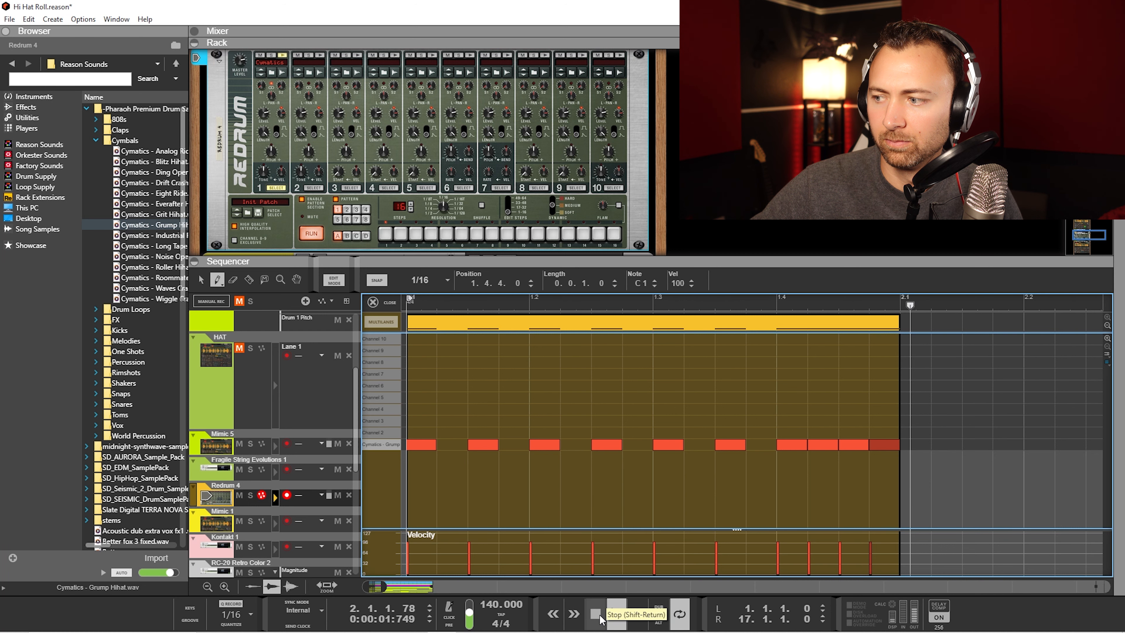
{"action": "left_click", "coordinate": [598, 615]}
Step: Extend the Redrum 4 clip to the end of bar 2 and return the playhead to the song start
{"action": "left_click_drag", "start_coordinate": [389, 586], "coordinate": [423, 590]}
{"action": "left_click", "coordinate": [203, 279]}
{"action": "left_click_drag", "start_coordinate": [550, 320], "coordinate": [620, 443]}
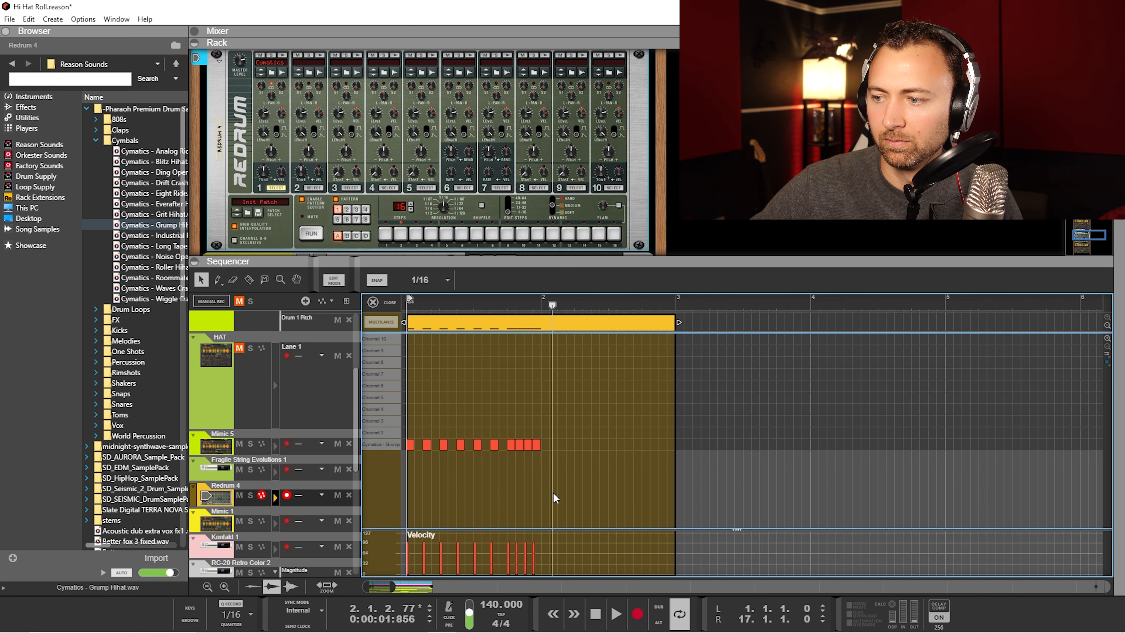
{"action": "left_click", "coordinate": [595, 614]}
Step: Draw eighth-note hi-hat hits on channel 1 through bar 2, from 2.1.1 to 2.4.3
{"action": "left_click", "coordinate": [217, 279]}
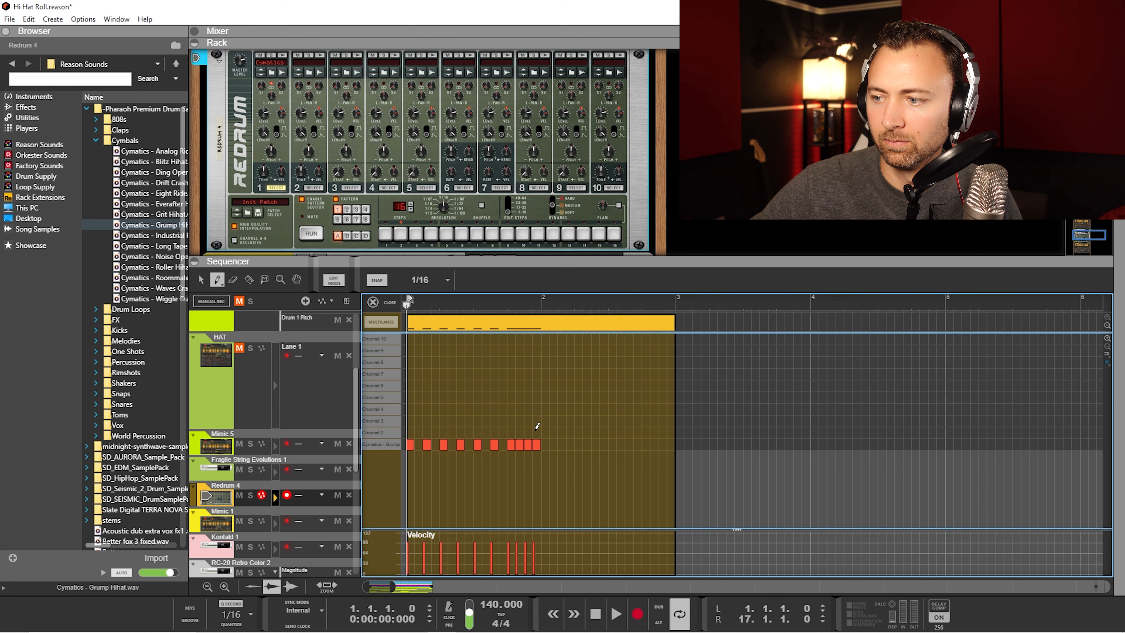
{"action": "left_click", "coordinate": [546, 443]}
{"action": "left_click", "coordinate": [562, 443]}
{"action": "left_click", "coordinate": [578, 443]}
{"action": "left_click", "coordinate": [595, 444]}
{"action": "left_click", "coordinate": [612, 444]}
{"action": "left_click", "coordinate": [629, 444]}
{"action": "left_click", "coordinate": [645, 443]}
{"action": "left_click", "coordinate": [663, 444]}
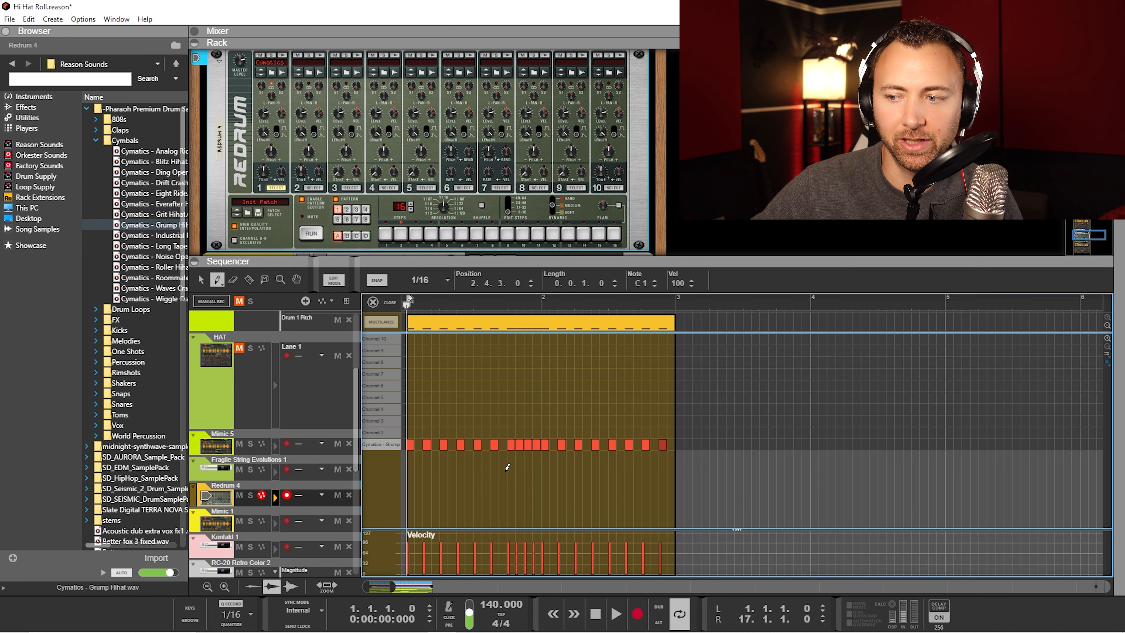
Step: Load the Cymatics - Grump Hihat.wav sample into Redrum channels 2, 3 and 4, and audition the channels
{"action": "left_click", "coordinate": [284, 55]}
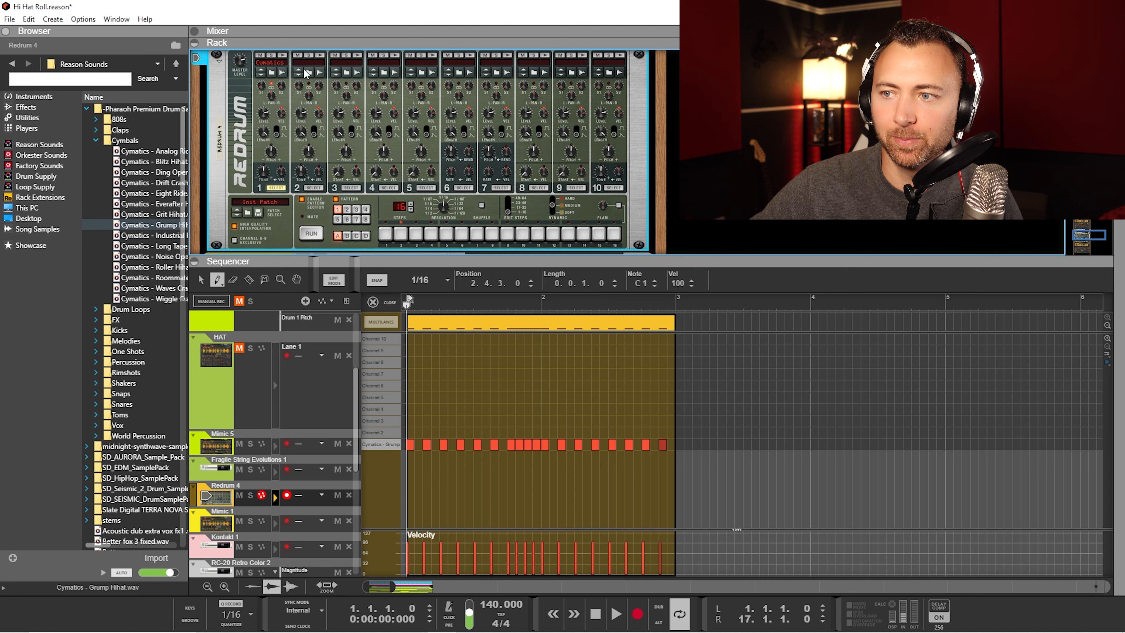
{"action": "left_click_drag", "start_coordinate": [149, 225], "coordinate": [306, 83]}
{"action": "left_click_drag", "start_coordinate": [155, 226], "coordinate": [345, 102]}
{"action": "left_click", "coordinate": [284, 55]}
{"action": "left_click", "coordinate": [320, 55]}
{"action": "left_click", "coordinate": [173, 226]}
{"action": "left_click_drag", "start_coordinate": [163, 227], "coordinate": [385, 94]}
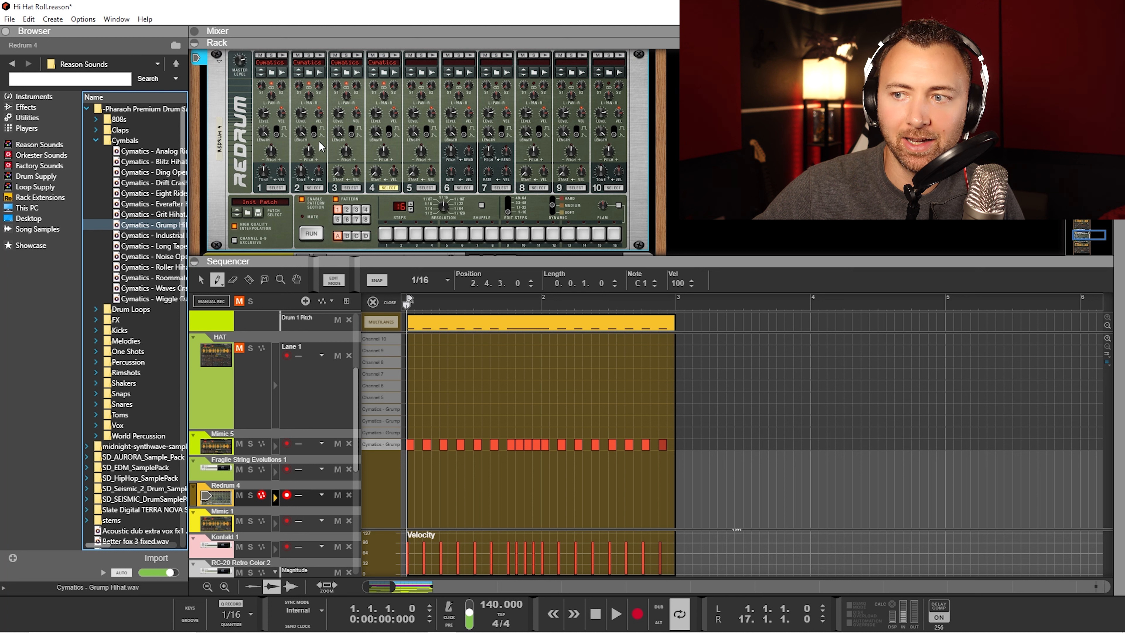
Step: Give Redrum channels 2, 3 and 4 different pitches, with drum 4 at -64, and audition each channel
{"action": "left_click", "coordinate": [308, 160]}
{"action": "left_click_drag", "start_coordinate": [348, 154], "coordinate": [387, 167]}
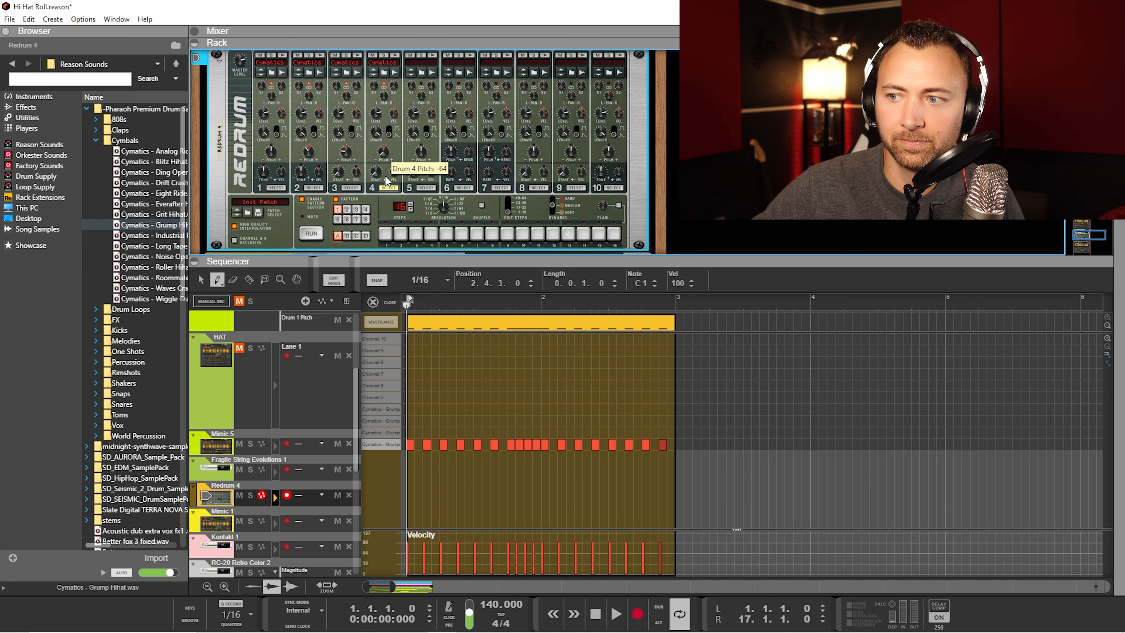
{"action": "left_click", "coordinate": [321, 56]}
{"action": "left_click", "coordinate": [358, 55]}
{"action": "left_click", "coordinate": [396, 55]}
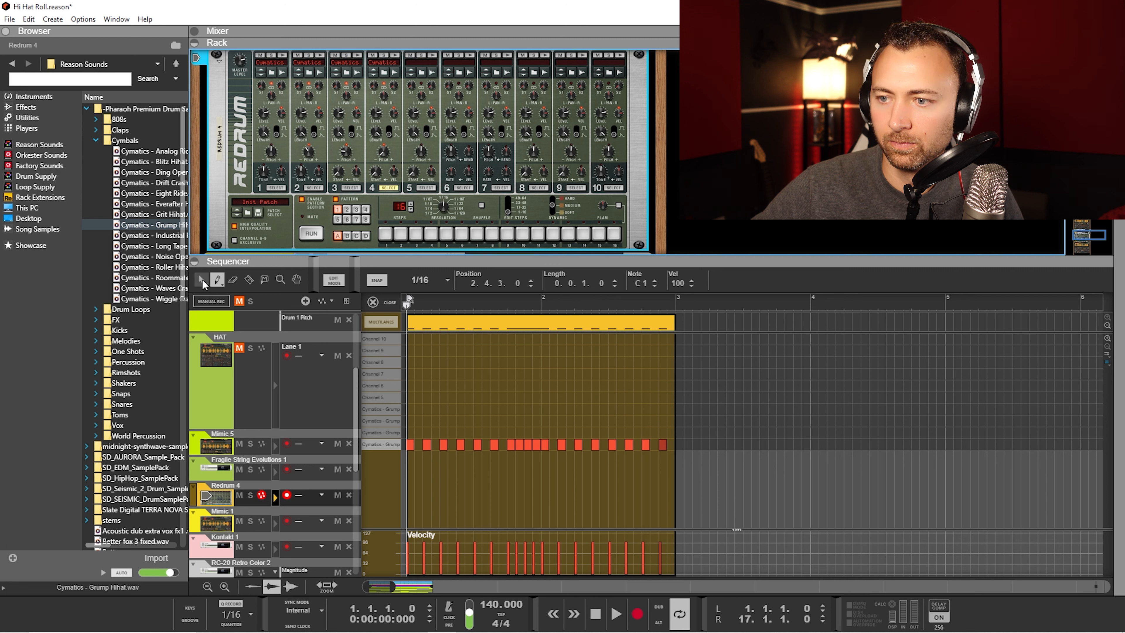
Step: Place sixteenth-note hits at 2.4.1, 2.4.2 and 2.4.3 on channels 2, 3 and 4 respectively, and play the pattern
{"action": "left_click", "coordinate": [202, 280]}
{"action": "key", "text": "w"}
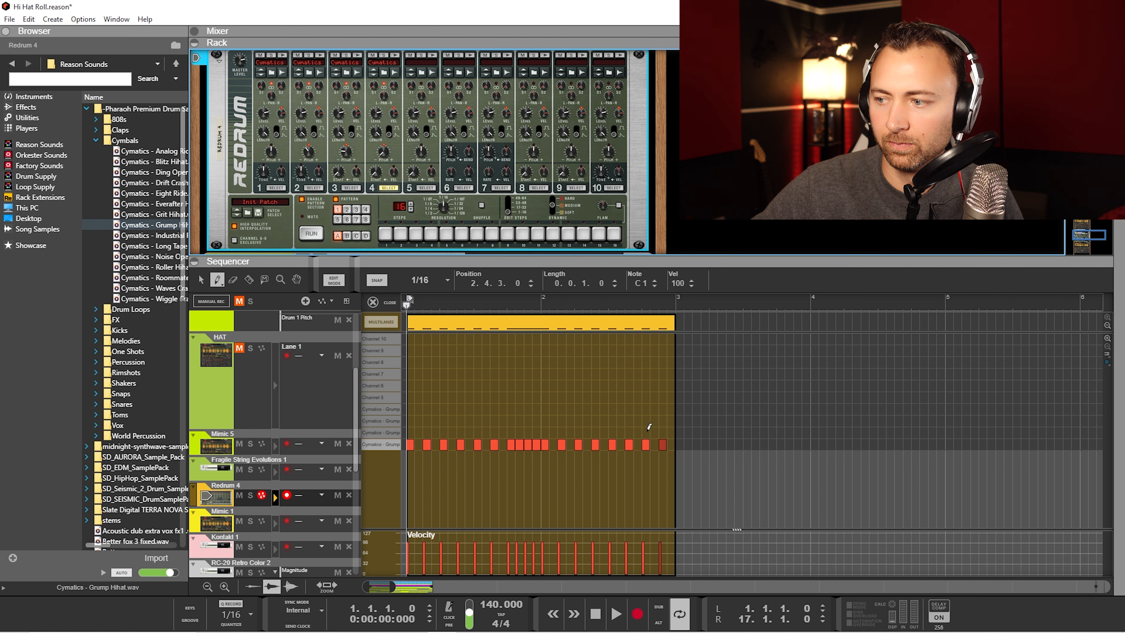
{"action": "key", "text": "q"}
{"action": "left_click_drag", "start_coordinate": [661, 445], "coordinate": [652, 437]}
{"action": "key", "text": "w"}
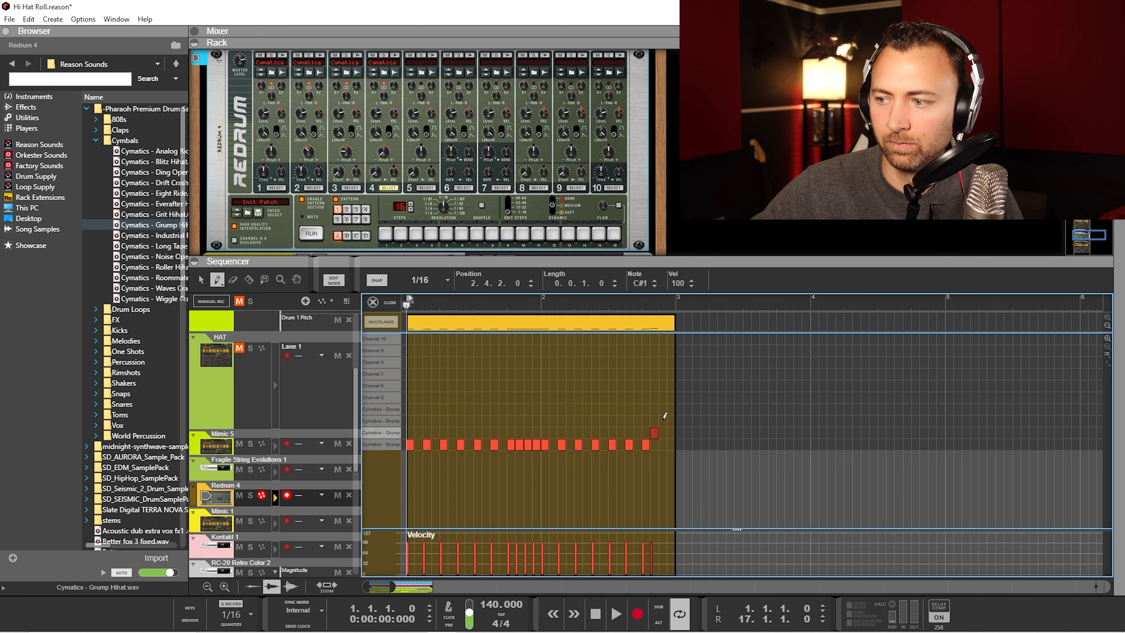
{"action": "left_click", "coordinate": [663, 420]}
{"action": "key", "text": "q"}
{"action": "mouse_move", "coordinate": [670, 404]}
{"action": "left_mouse_down"}
{"action": "mouse_move", "coordinate": [631, 457]}
{"action": "mouse_move", "coordinate": [646, 433]}
{"action": "mouse_move", "coordinate": [629, 444]}
{"action": "left_mouse_up"}
{"action": "left_click", "coordinate": [642, 457]}
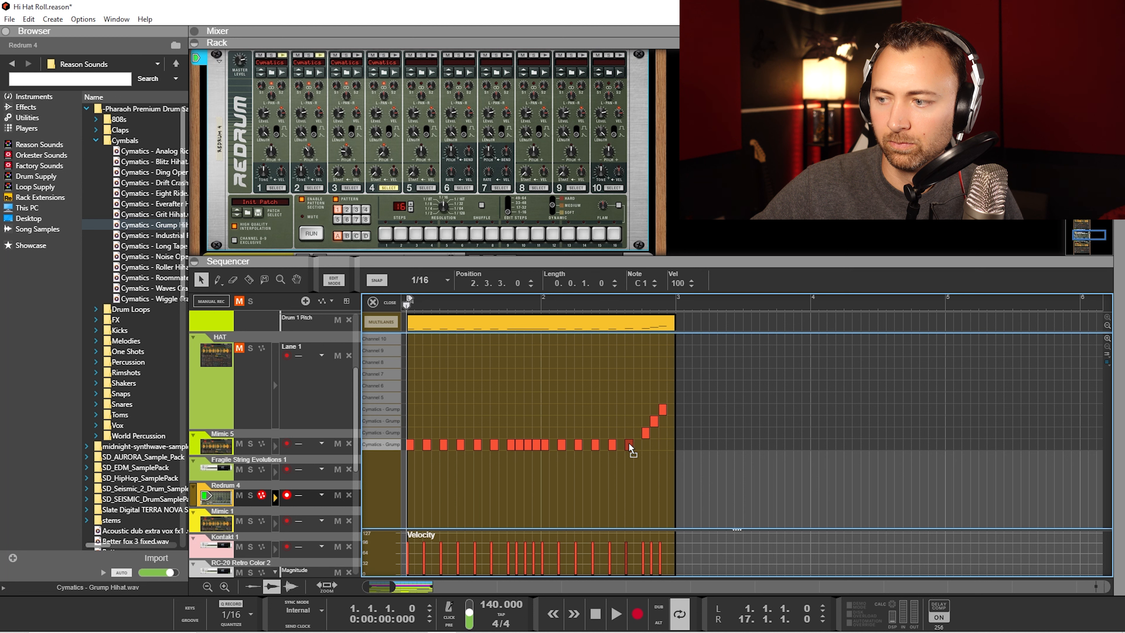
{"action": "key", "text": "space"}
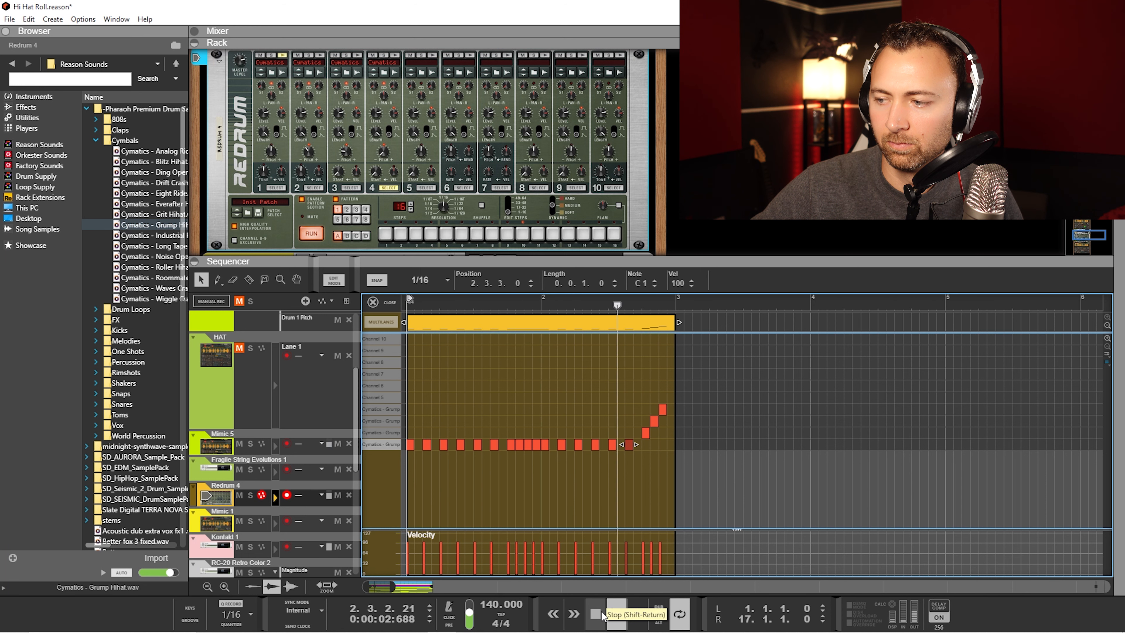
{"action": "left_click", "coordinate": [602, 614]}
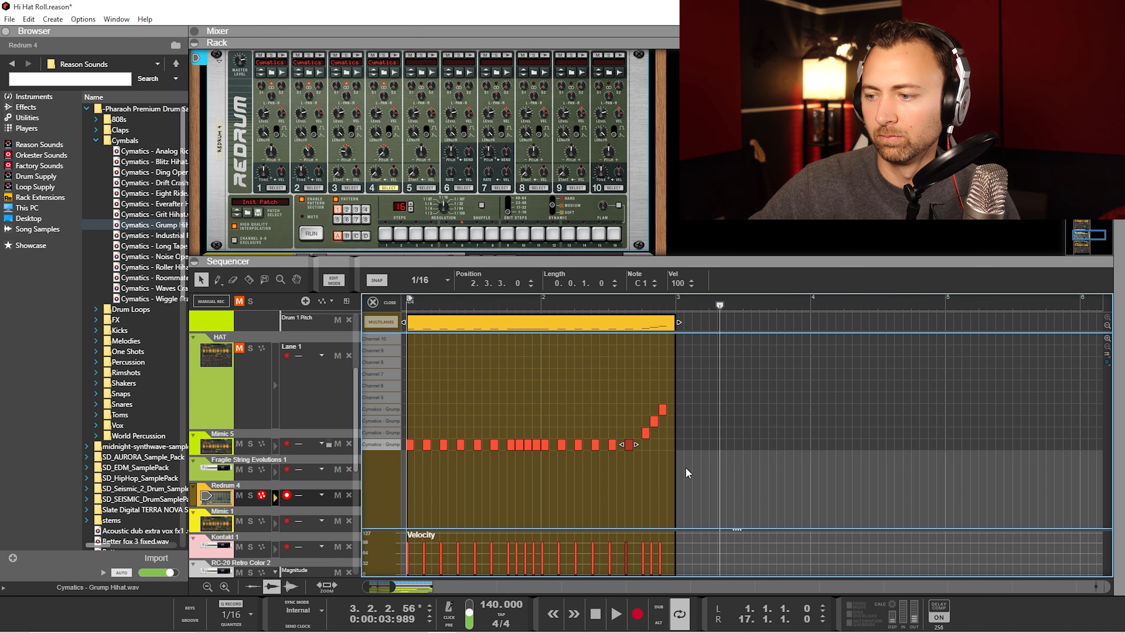
Step: Move the hit at 2.4.1 down to channel 1 and set the snap value to 1/32
{"action": "left_click_drag", "start_coordinate": [392, 586], "coordinate": [384, 586]}
{"action": "left_click_drag", "start_coordinate": [572, 433], "coordinate": [573, 445]}
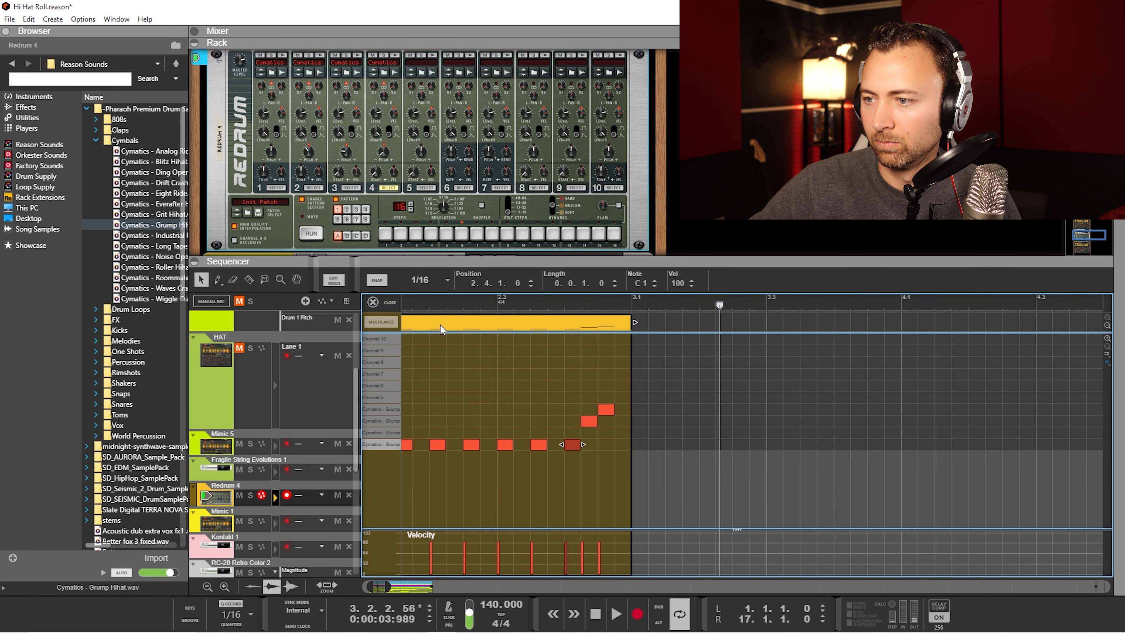
{"action": "left_click", "coordinate": [425, 280]}
{"action": "left_click", "coordinate": [427, 397]}
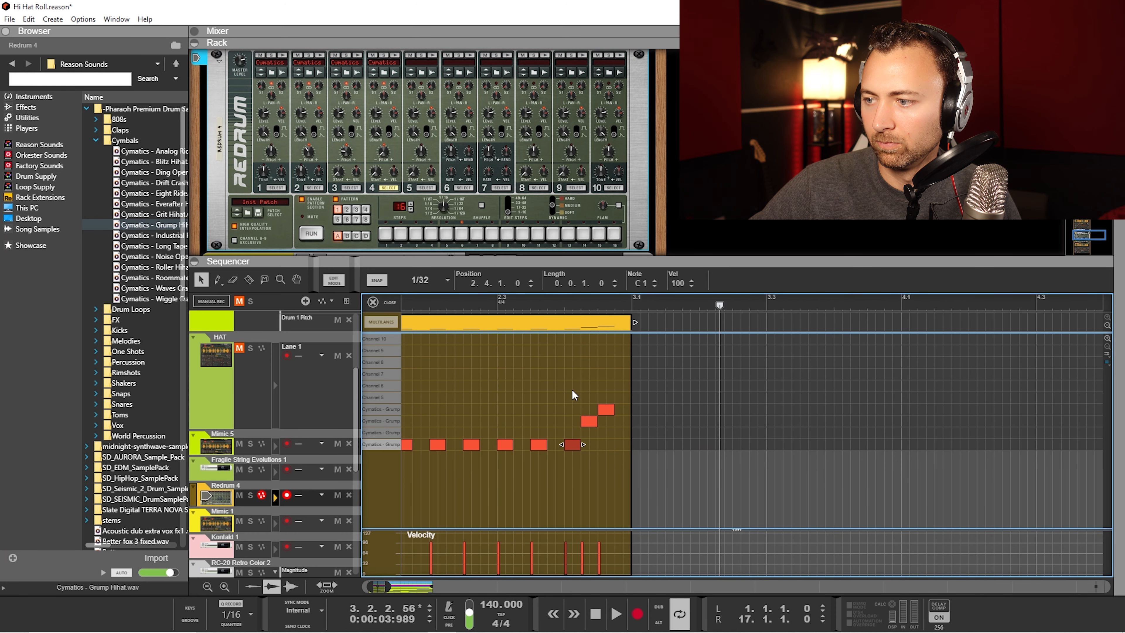
Step: Shorten the channel 3 and 4 hits to 1/32 notes and place them in succession starting at 2.4.3
{"action": "left_click", "coordinate": [592, 423]}
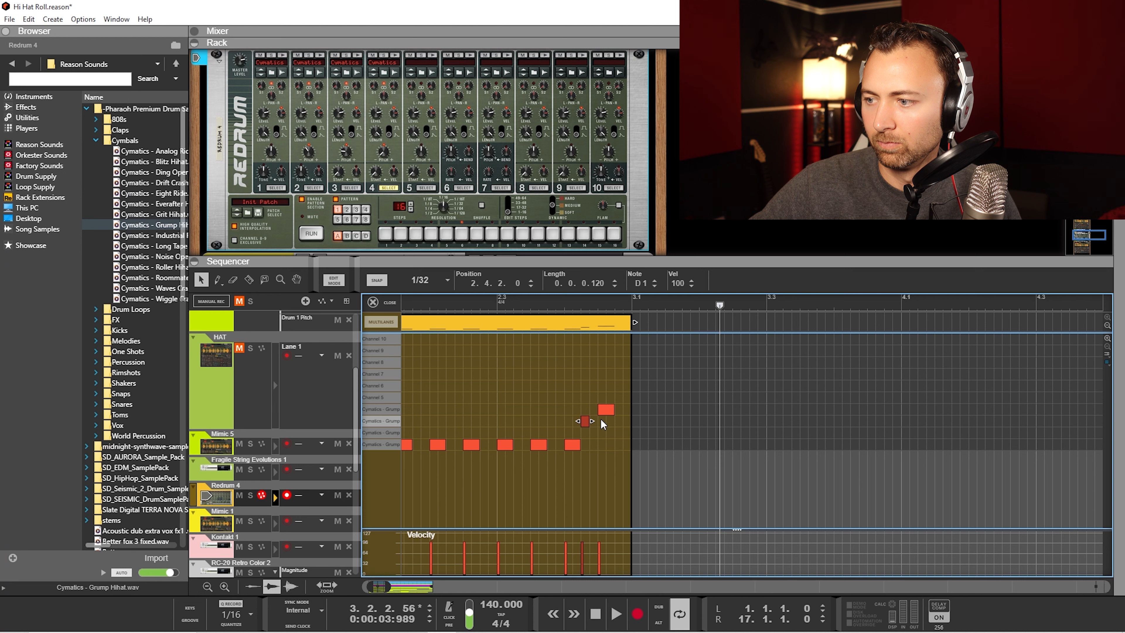
{"action": "left_click", "coordinate": [608, 413]}
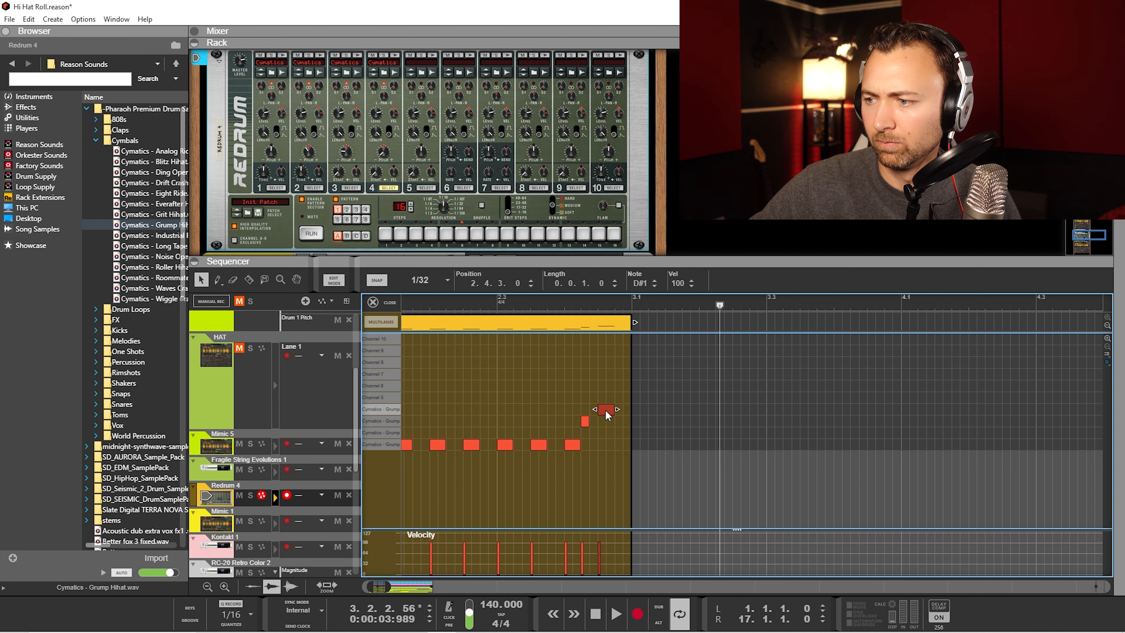
{"action": "left_click_drag", "start_coordinate": [606, 415], "coordinate": [578, 423]}
{"action": "left_click_drag", "start_coordinate": [583, 422], "coordinate": [597, 422]}
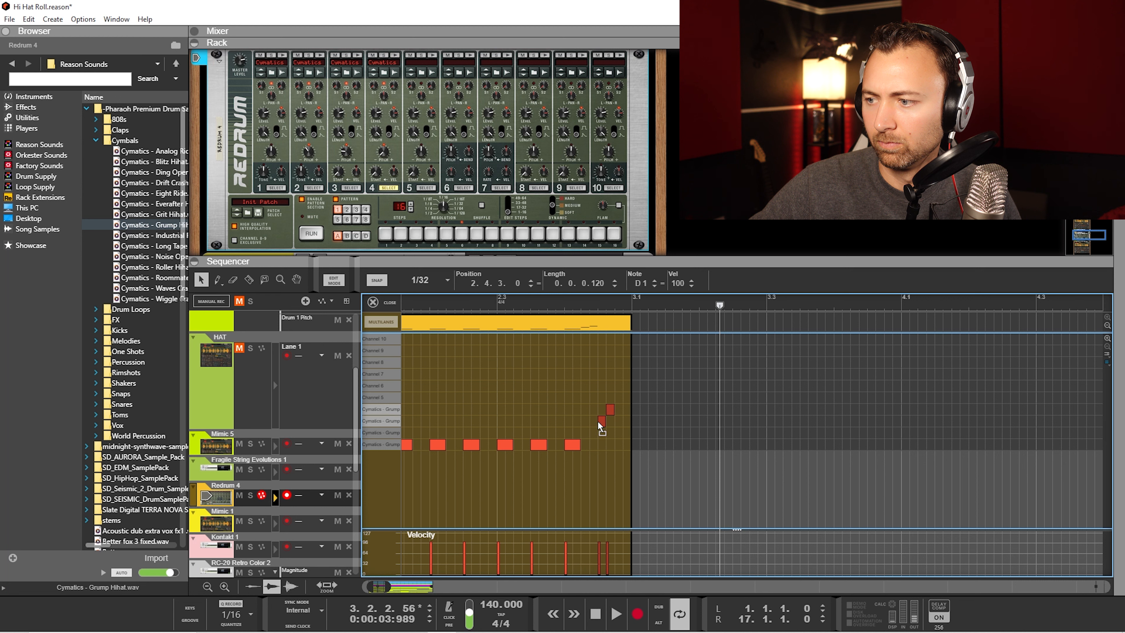
Step: Draw a 1/32 hit on channel 1 at 2.4.3 and shift the channel 3 and 4 hits to start at 2.4.3.120
{"action": "key", "text": "w"}
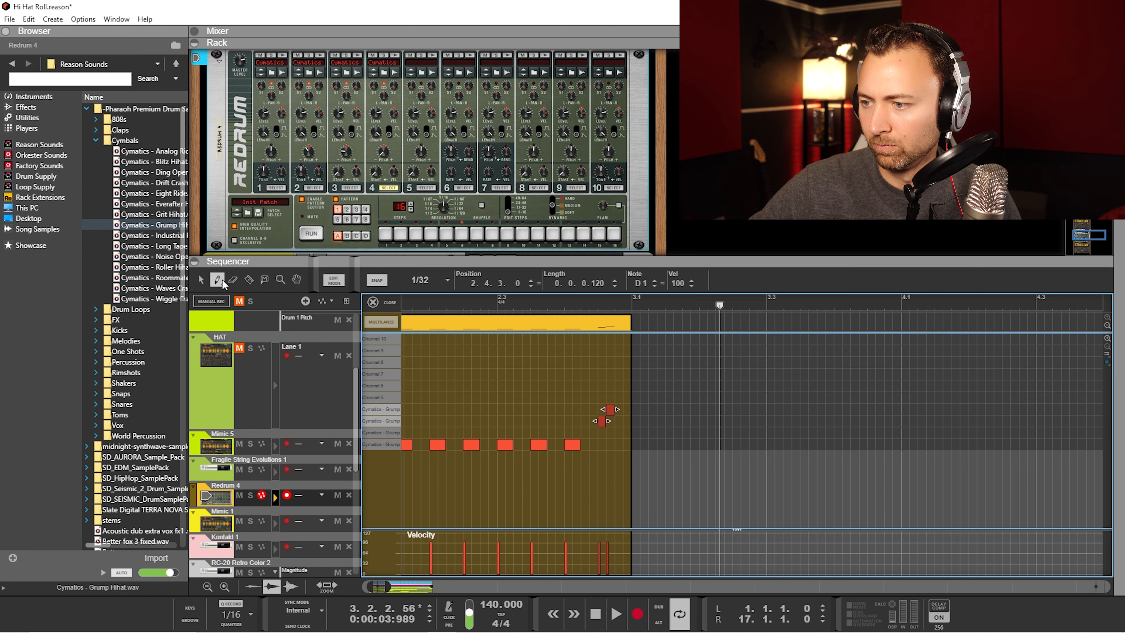
{"action": "left_click", "coordinate": [603, 441]}
{"action": "left_click", "coordinate": [201, 279]}
{"action": "mouse_move", "coordinate": [628, 393]}
{"action": "left_mouse_down"}
{"action": "mouse_move", "coordinate": [600, 415]}
{"action": "mouse_move", "coordinate": [609, 423]}
{"action": "left_mouse_up"}
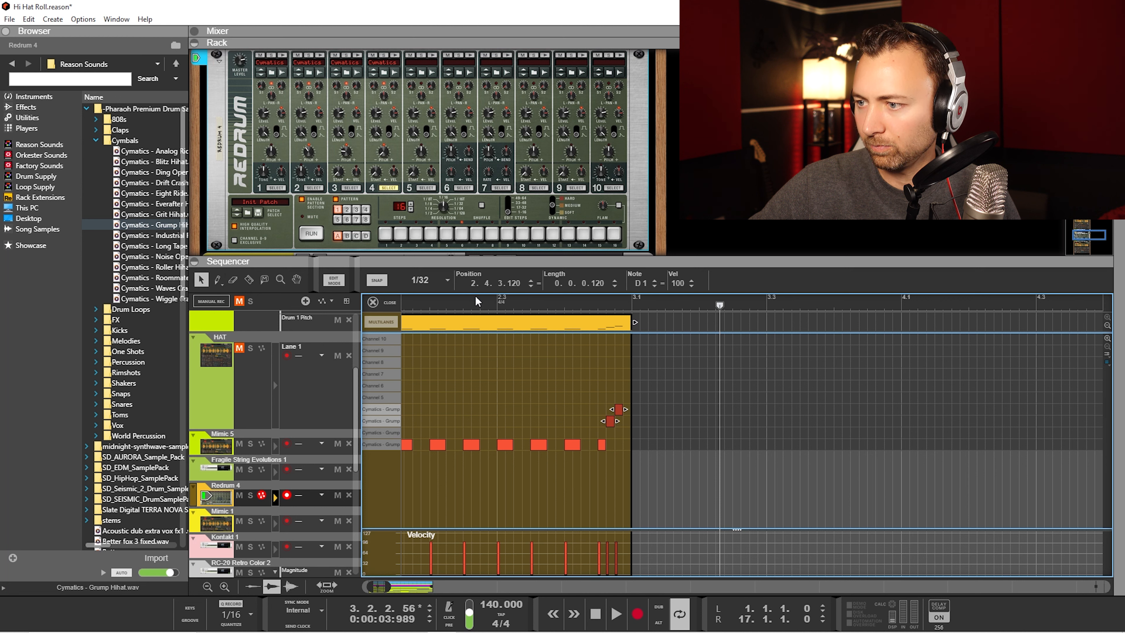
Step: Play the Redrum 4 pattern from the start through the 1/32 roll at the end of bar 2, and stop playback
{"action": "left_click", "coordinate": [616, 614]}
{"action": "left_click", "coordinate": [599, 615]}
{"action": "left_click", "coordinate": [599, 615]}
{"action": "left_click", "coordinate": [613, 615]}
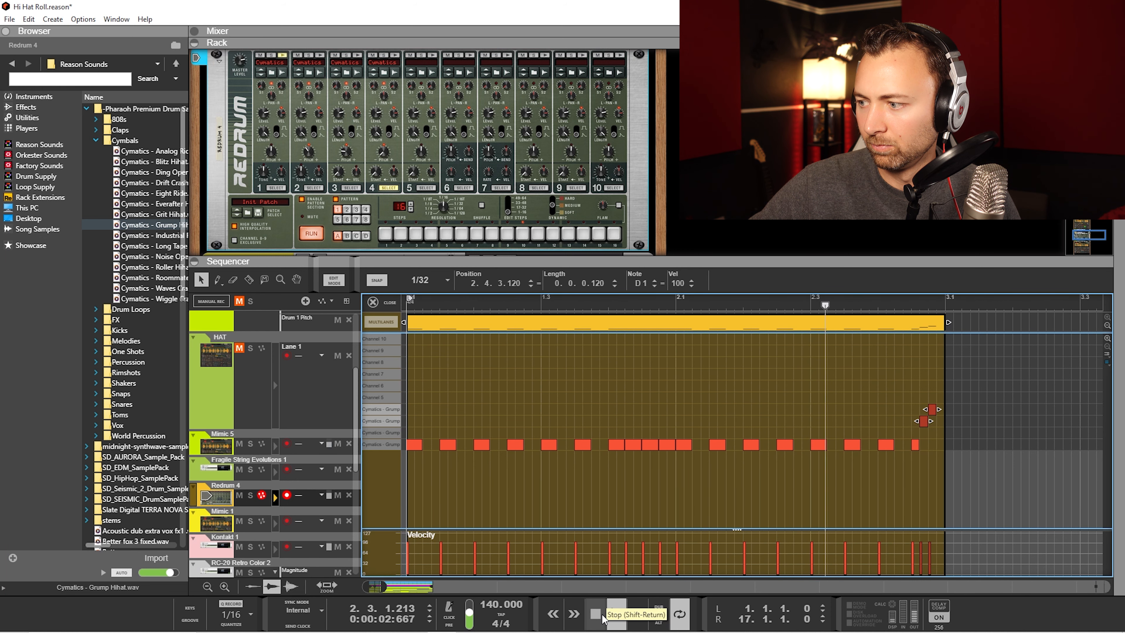
{"action": "left_click", "coordinate": [601, 616]}
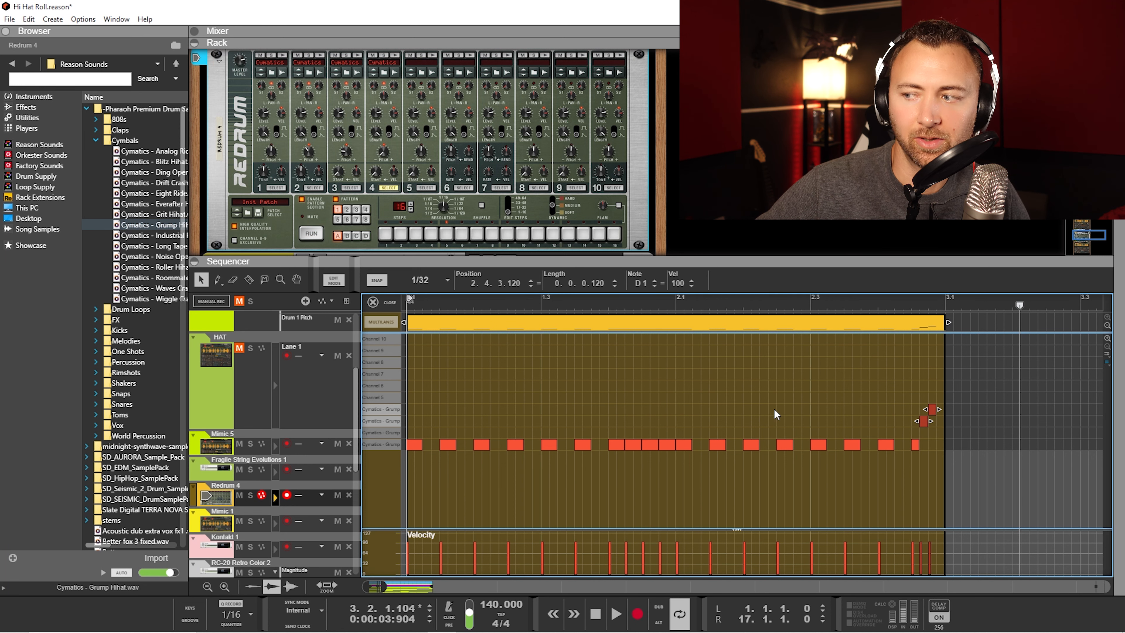
Step: Audition the differently pitched hi-hats on channels 2, 3 and 4 in the Redrum 4 drum editor
{"action": "left_click", "coordinate": [391, 432]}
{"action": "left_click", "coordinate": [394, 419]}
{"action": "left_click", "coordinate": [395, 410]}
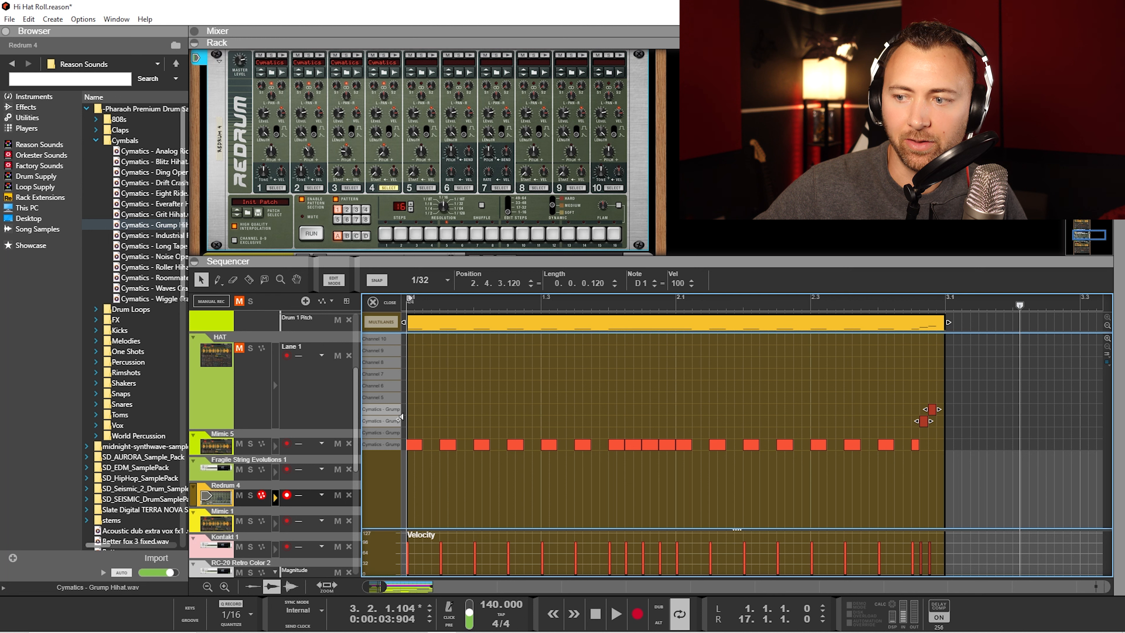
{"action": "left_click", "coordinate": [391, 429]}
{"action": "left_click", "coordinate": [391, 410]}
{"action": "left_click", "coordinate": [391, 425]}
{"action": "left_click", "coordinate": [391, 426]}
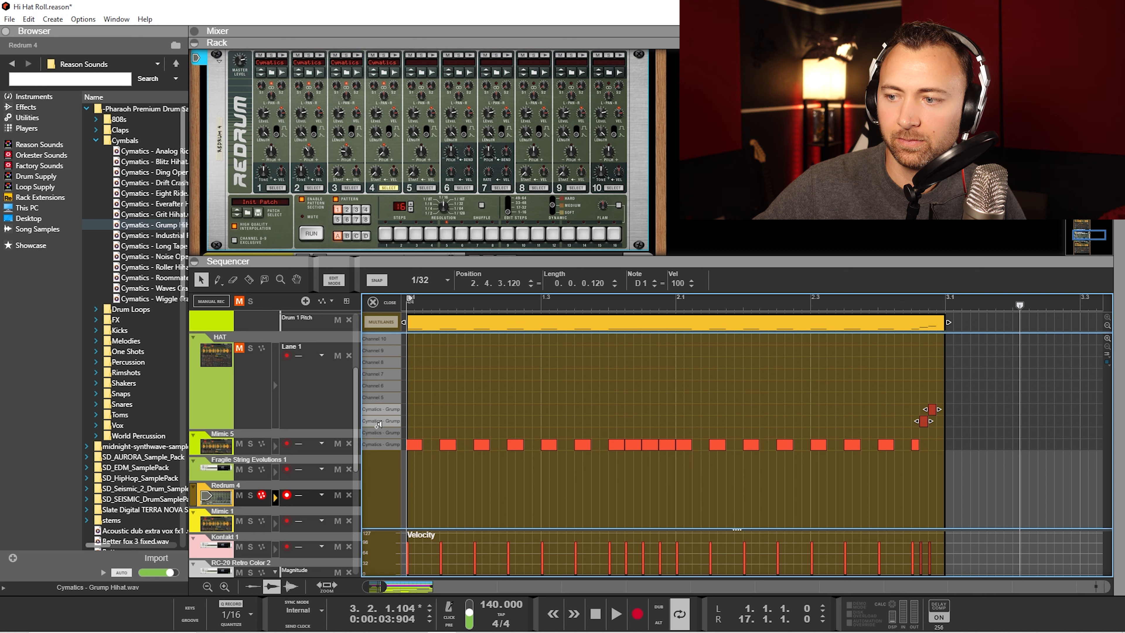
Step: Replace the channel 1 hits in beat 1.4 with channel 3 hits, starting at 1.4.1 and continuing with 1/8T hits through 1.4.3.160
{"action": "left_click", "coordinate": [385, 405]}
{"action": "left_click_drag", "start_coordinate": [380, 151], "coordinate": [382, 163]}
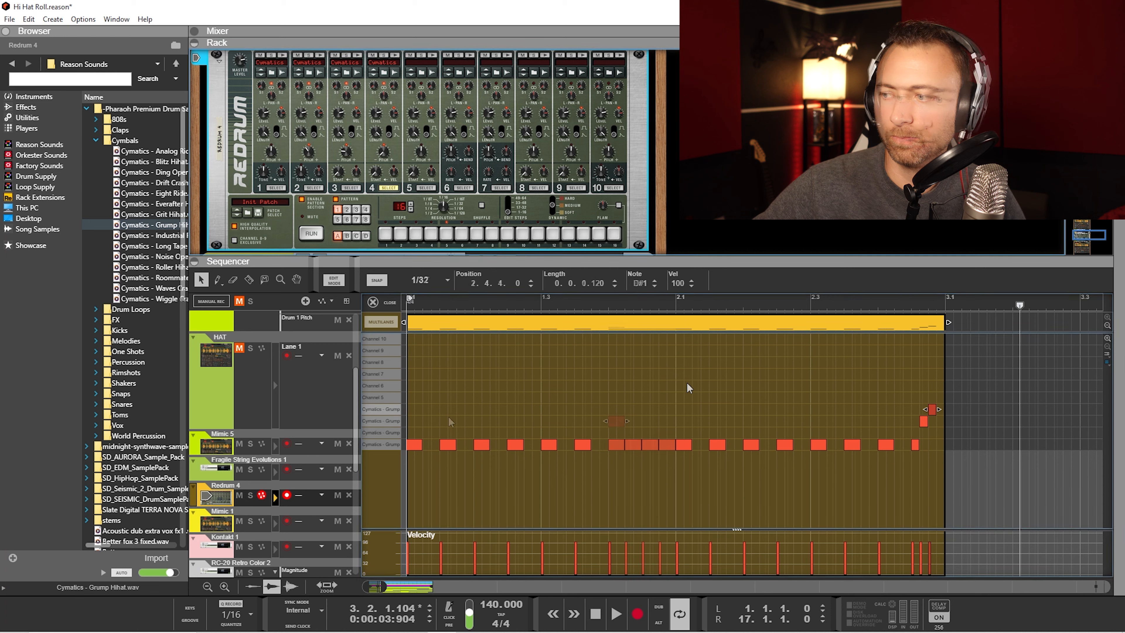
{"action": "left_click", "coordinate": [217, 279]}
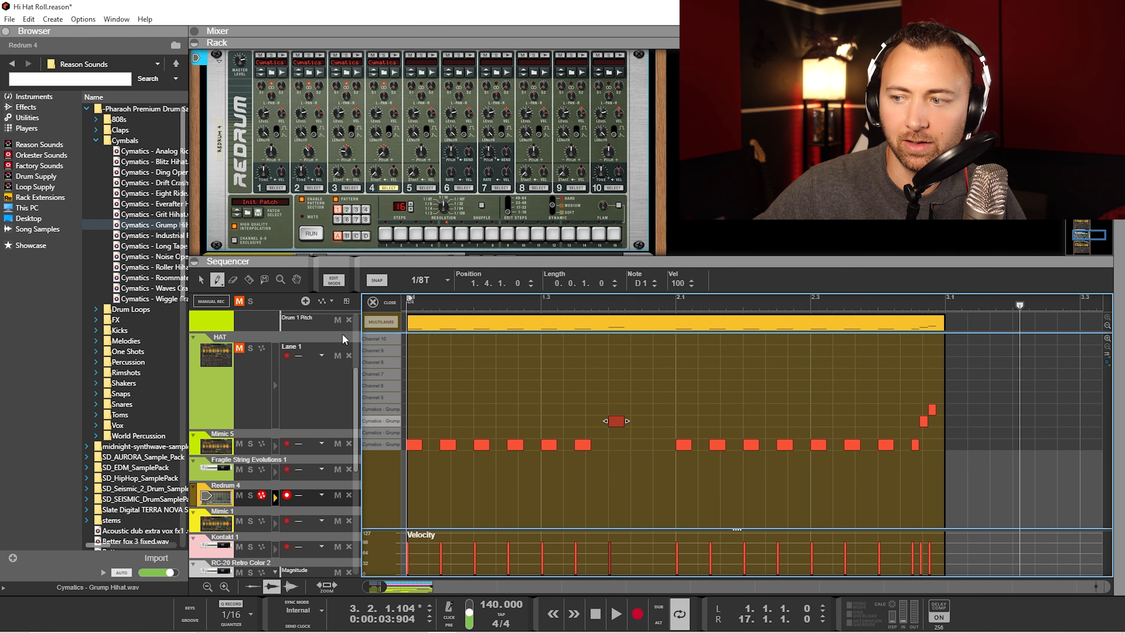
{"action": "left_click", "coordinate": [641, 420]}
{"action": "left_click", "coordinate": [664, 421]}
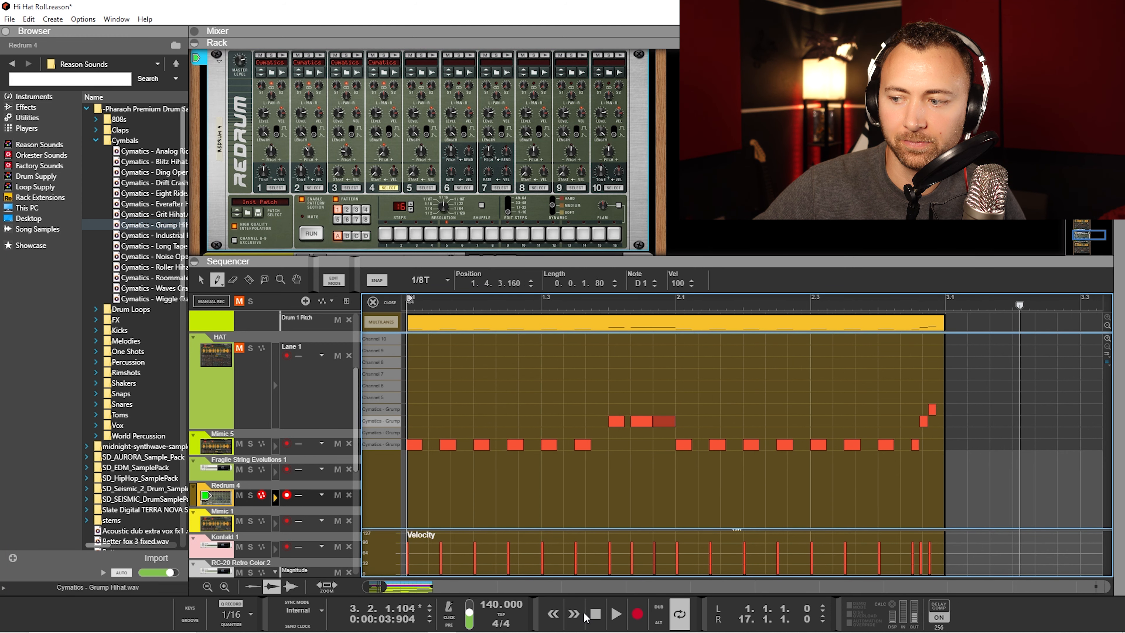
Step: Play the Redrum 4 pattern from the start to hear the lower-pitched triplet roll and the ending roll, and stop playback
{"action": "mouse_move", "coordinate": [606, 616]}
{"action": "key", "text": "space"}
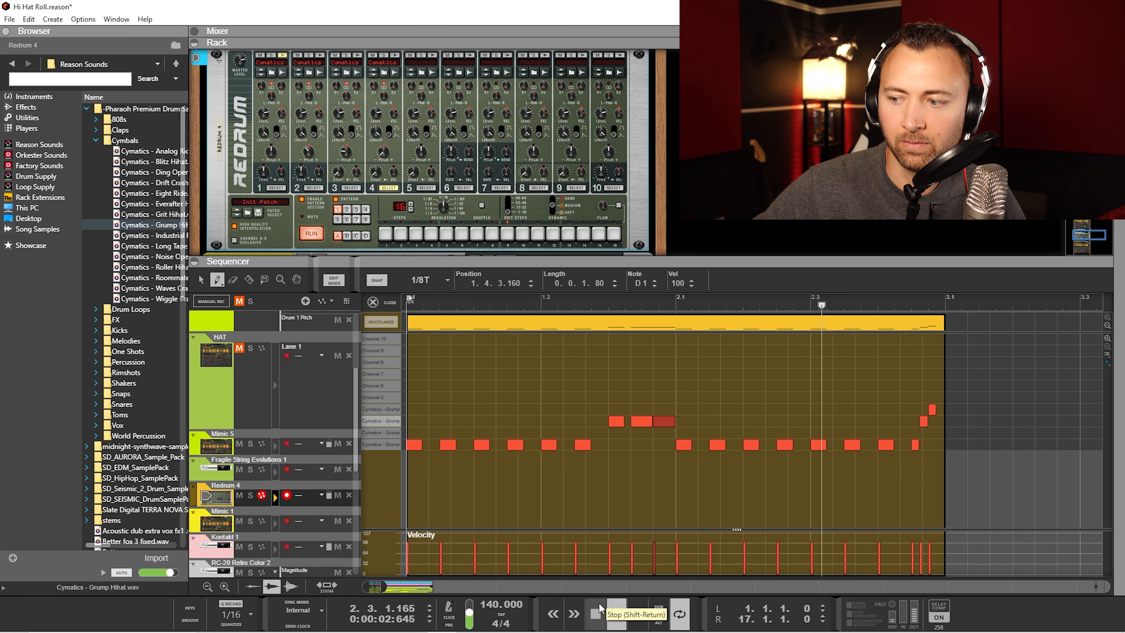
{"action": "left_click", "coordinate": [599, 609]}
{"action": "left_click", "coordinate": [615, 612]}
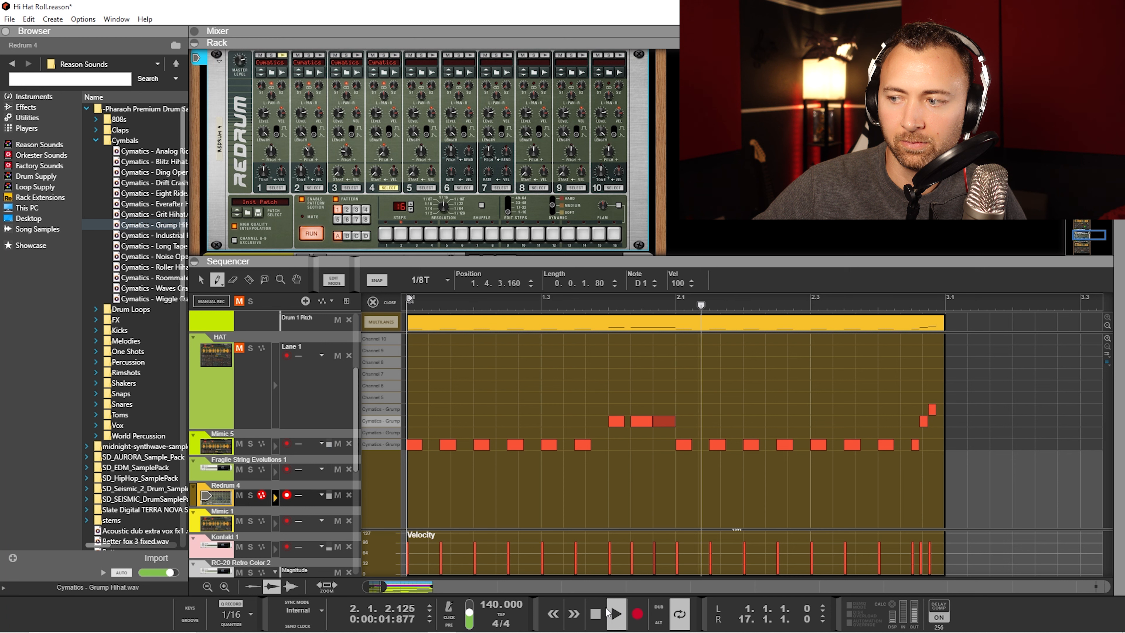
{"action": "left_click", "coordinate": [599, 618]}
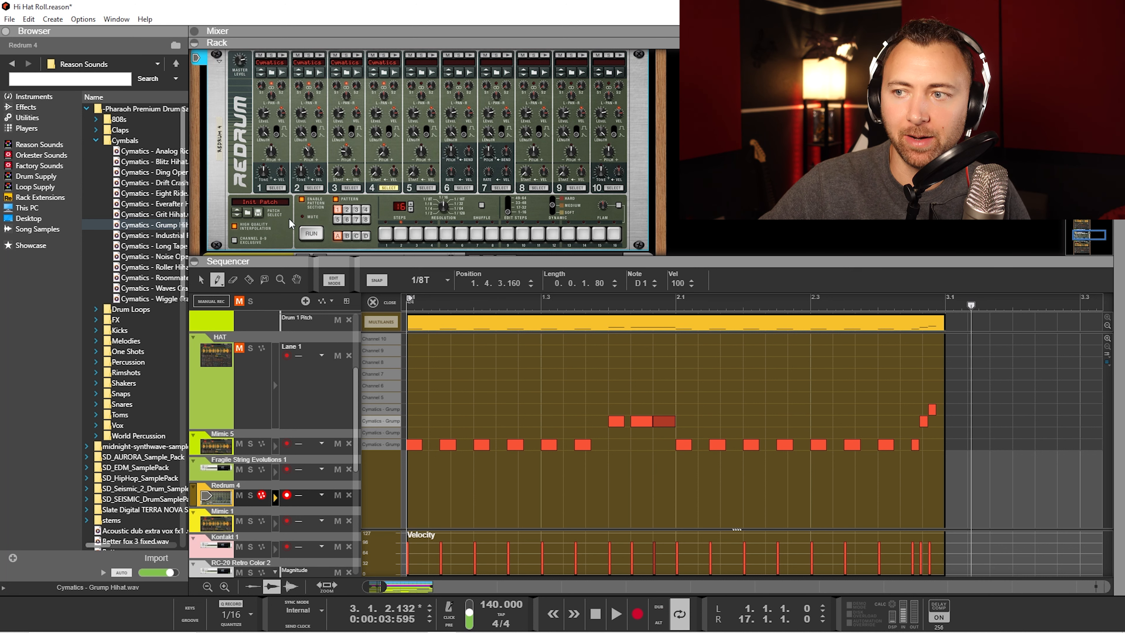
Step: Move the channel 3 triplet hits and the channel 3 and 4 hits of the ending roll down to channel 1
{"action": "mouse_move", "coordinate": [274, 157]}
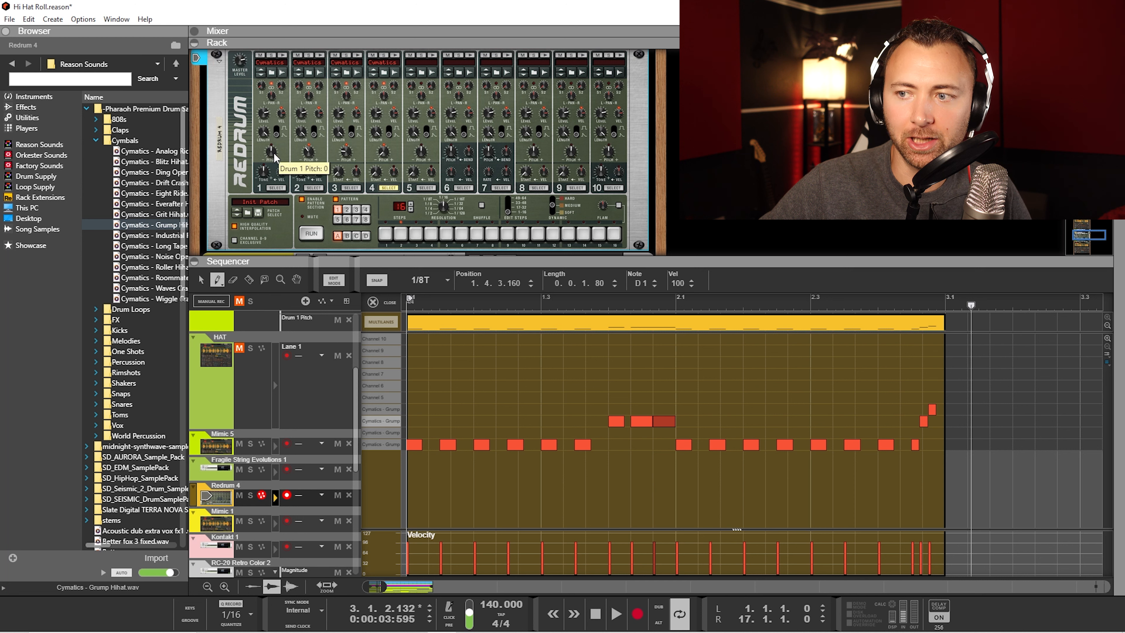
{"action": "key", "text": "q"}
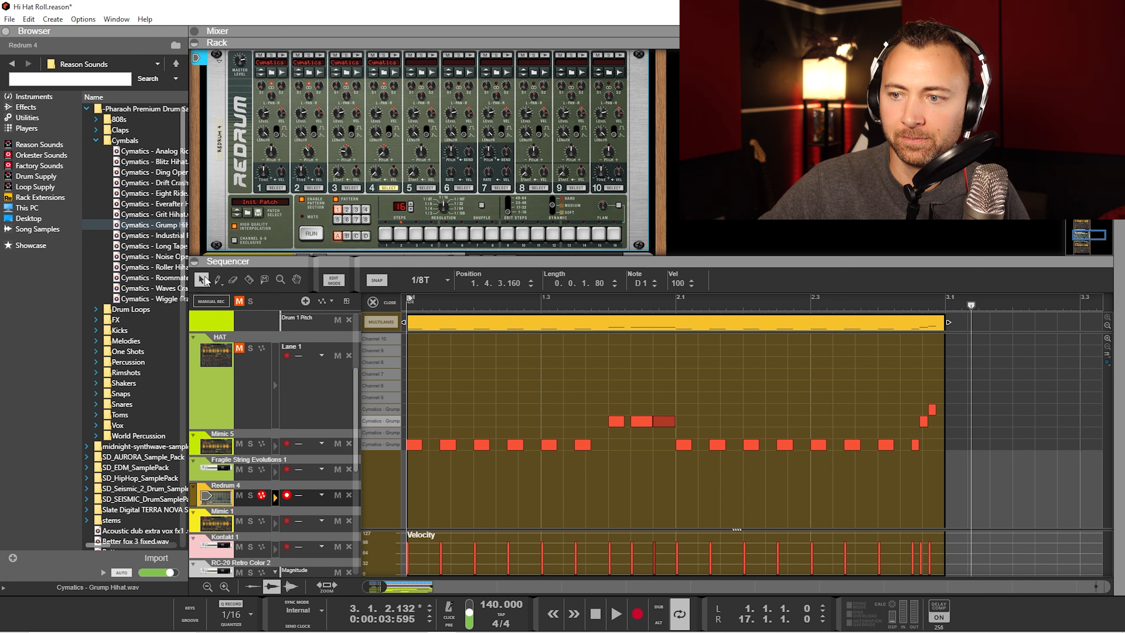
{"action": "left_click_drag", "start_coordinate": [625, 424], "coordinate": [667, 445]}
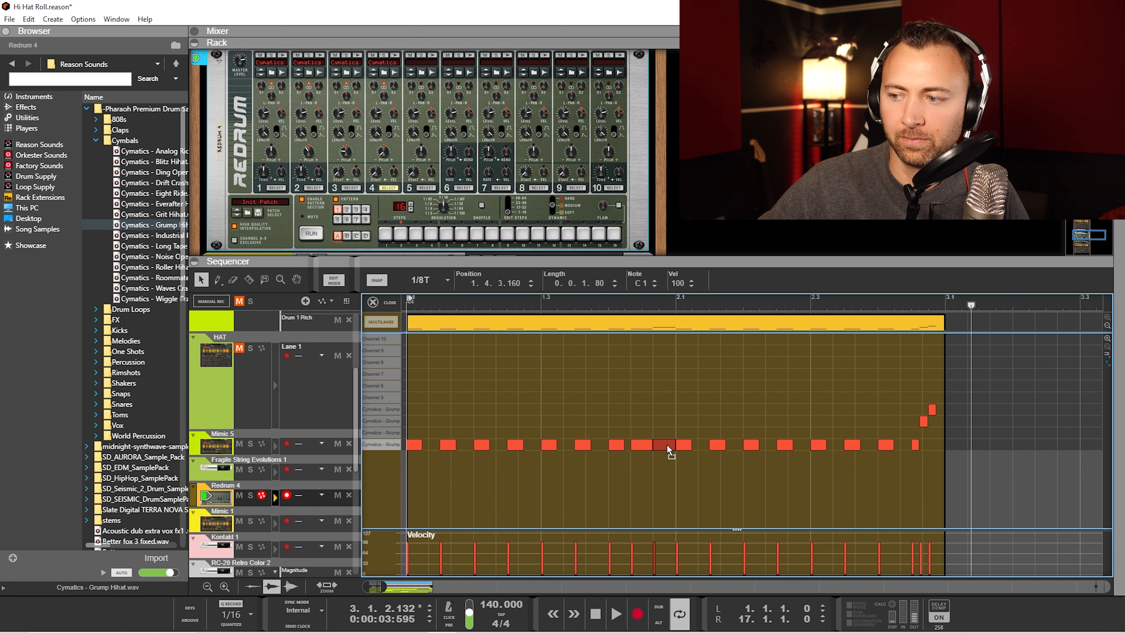
{"action": "left_click_drag", "start_coordinate": [921, 424], "coordinate": [933, 448]}
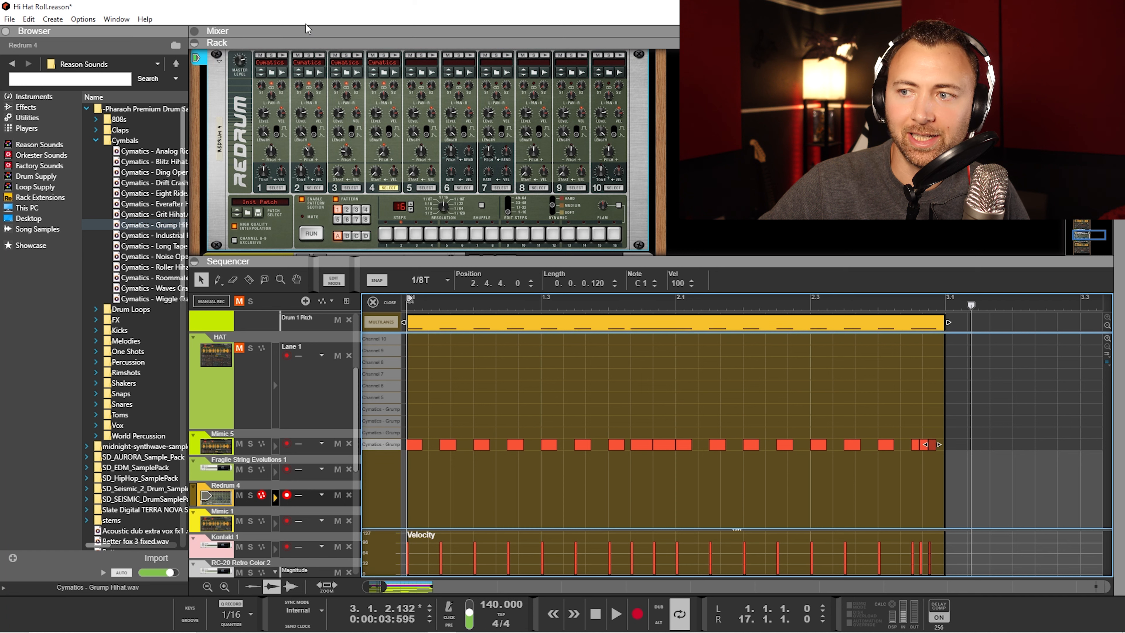
Step: Add an automation lane for Redrum 4's Drum 1 Pitch, enlarge the sequencer area and draw an automation clip at 1.1.1
{"action": "right_click", "coordinate": [277, 155]}
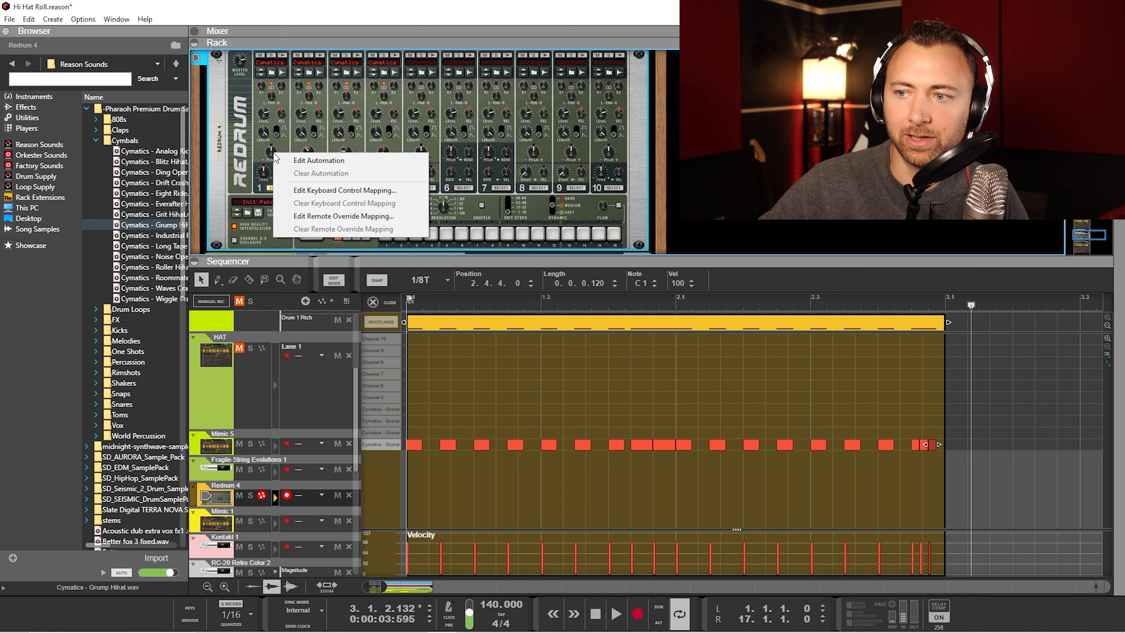
{"action": "left_click", "coordinate": [287, 161]}
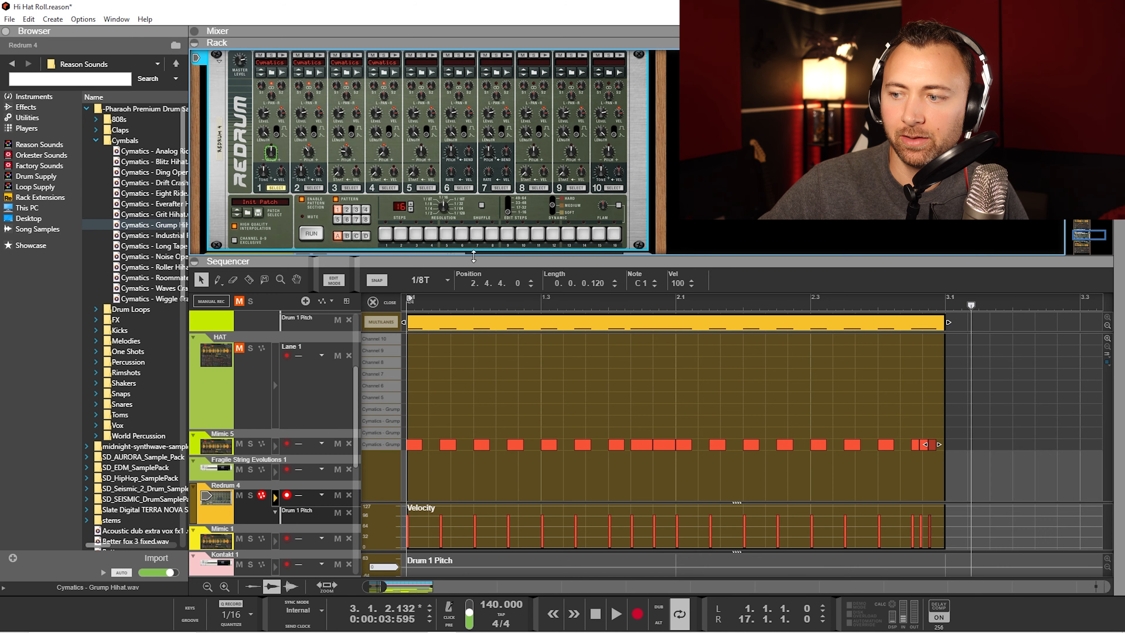
{"action": "left_click_drag", "start_coordinate": [473, 256], "coordinate": [481, 159]}
{"action": "left_click", "coordinate": [217, 182]}
{"action": "left_click", "coordinate": [414, 499]}
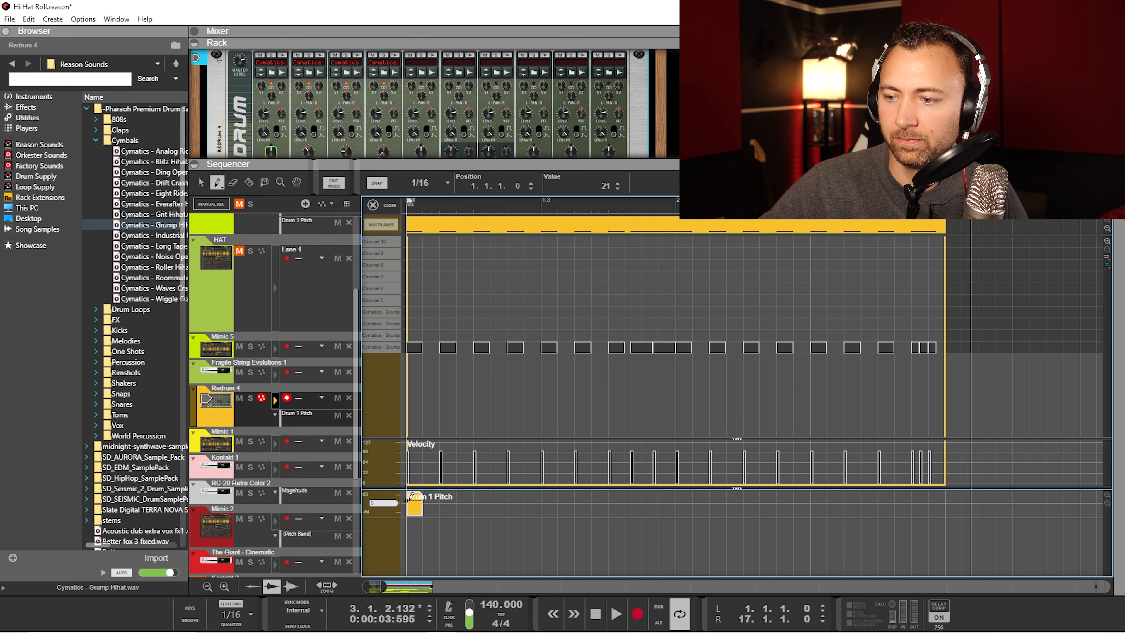
Step: Extend the Drum 1 Pitch automation clip to the end of bar 2 and enlarge the sequencer area again
{"action": "left_click", "coordinate": [199, 182]}
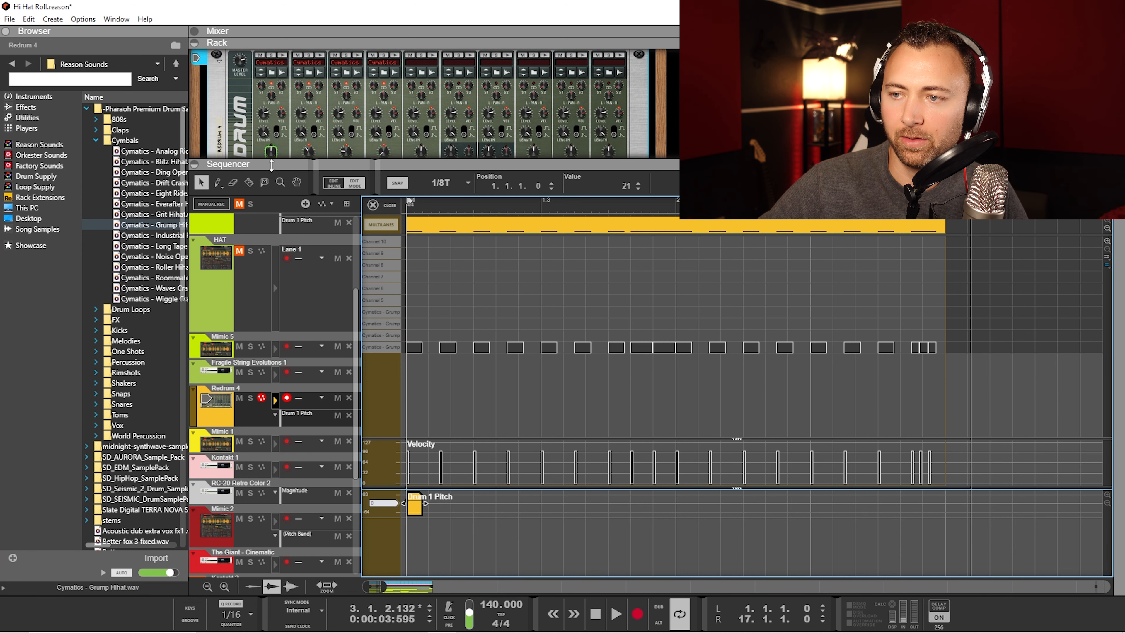
{"action": "left_click_drag", "start_coordinate": [271, 165], "coordinate": [271, 183]}
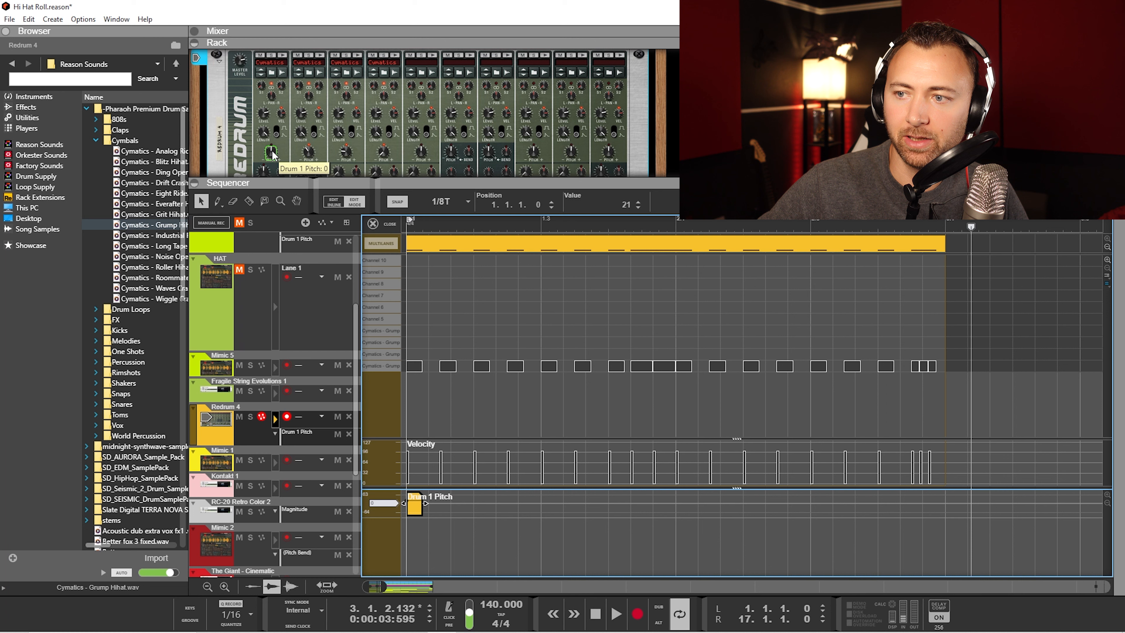
{"action": "left_click_drag", "start_coordinate": [423, 505], "coordinate": [945, 505]}
{"action": "left_click_drag", "start_coordinate": [565, 178], "coordinate": [569, 122]}
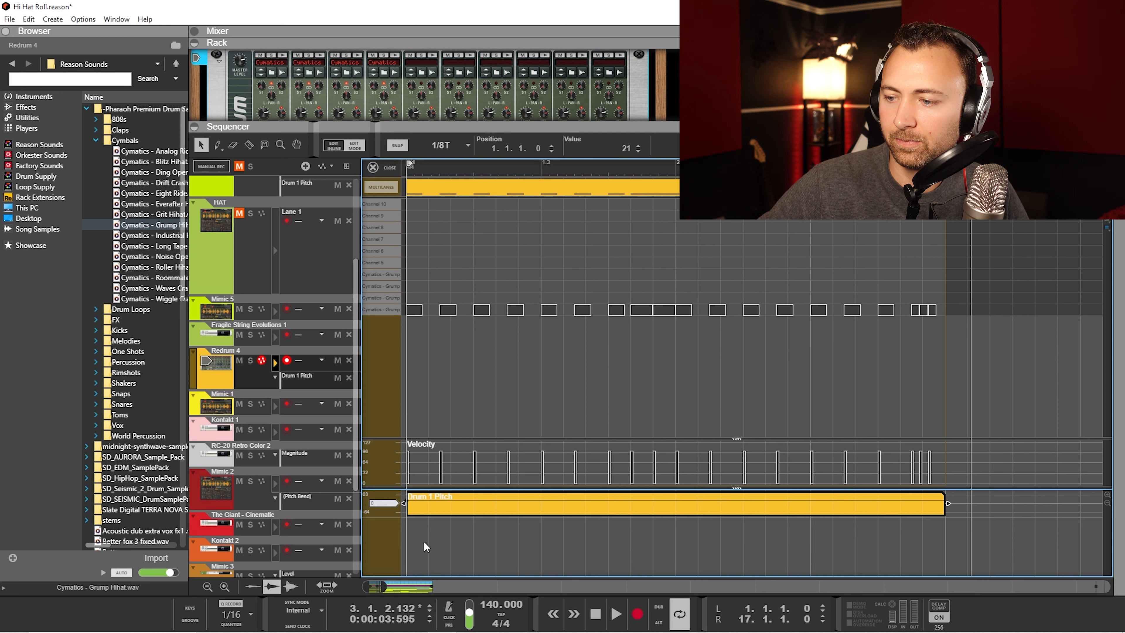
Step: Level the Drum 1 Pitch curve at 0 and draw a stepped drop to -64 from 1.4.2.80 to the start of bar 2
{"action": "left_click_drag", "start_coordinate": [406, 500], "coordinate": [406, 503]}
{"action": "key", "text": "w"}
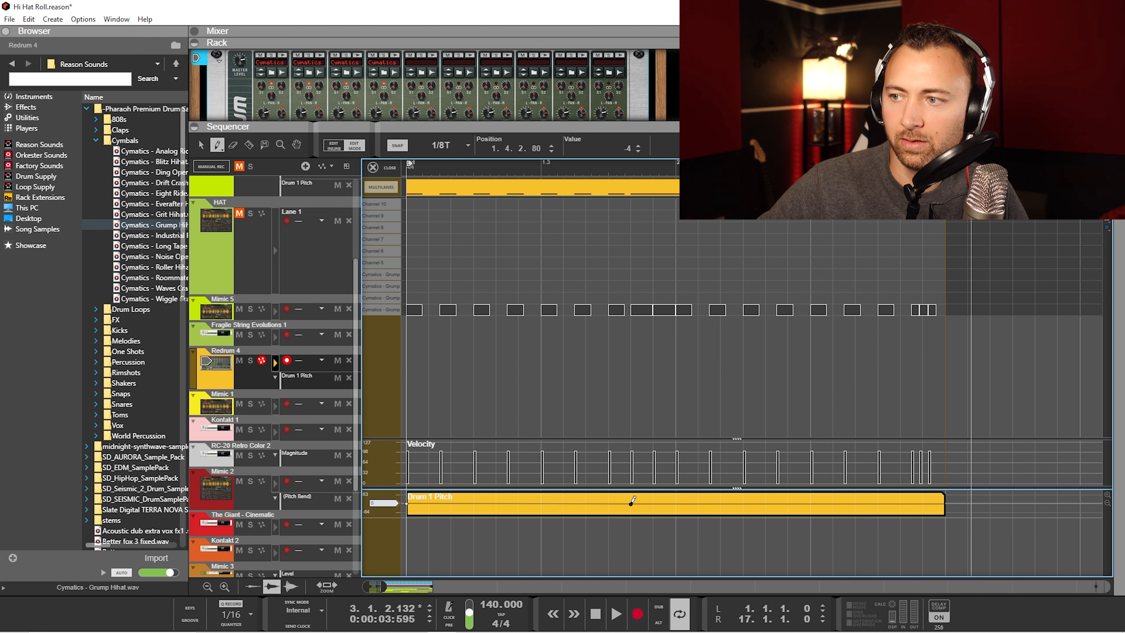
{"action": "left_click", "coordinate": [637, 146]}
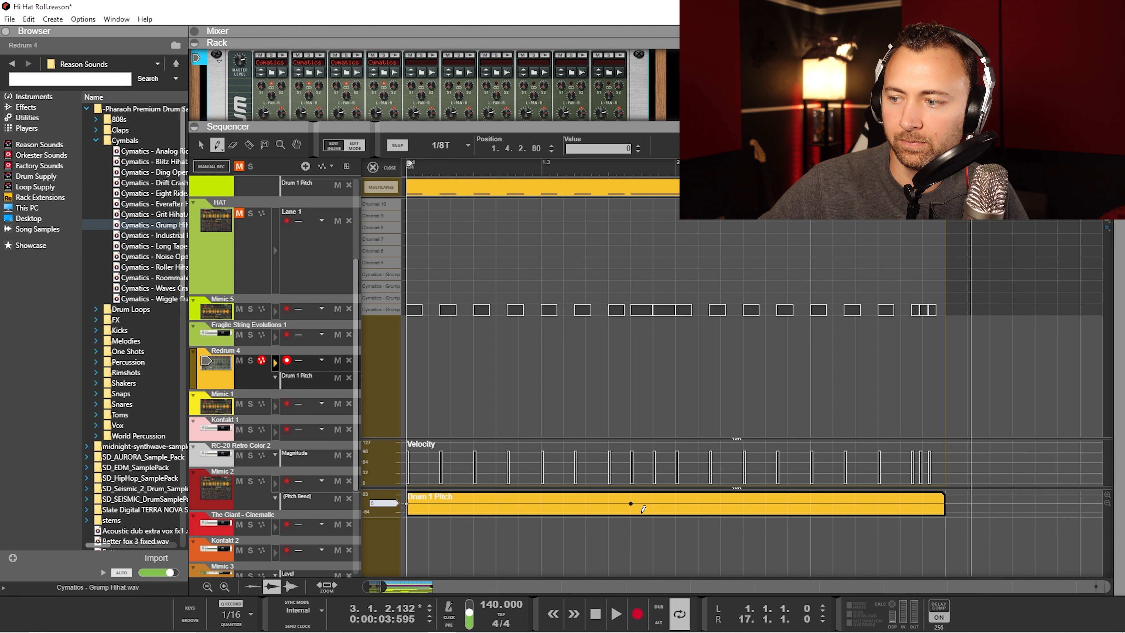
{"action": "left_click", "coordinate": [640, 511]}
{"action": "left_click", "coordinate": [627, 503], "text": "alt"}
{"action": "left_click", "coordinate": [675, 502], "text": "alt"}
{"action": "left_click", "coordinate": [676, 513], "text": "alt"}
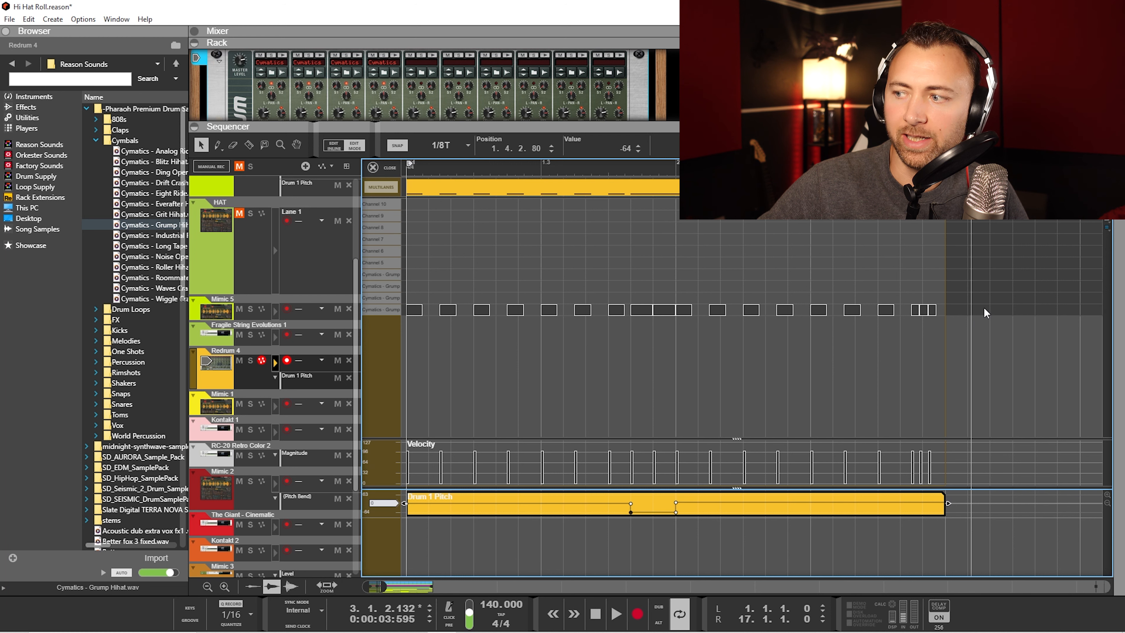
Step: Draw a falling Drum 1 Pitch ramp from 0 at 2.4.2.80 to -64 at 3.1.1 under the ending roll
{"action": "left_click", "coordinate": [900, 166]}
{"action": "left_click", "coordinate": [219, 147]}
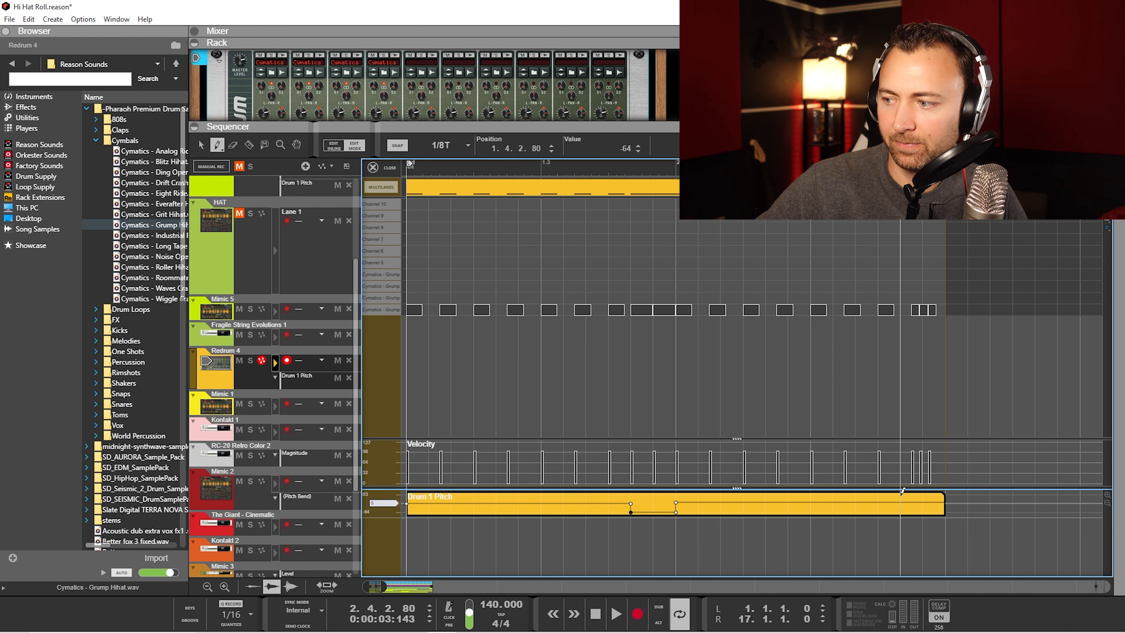
{"action": "left_click", "coordinate": [637, 146]}
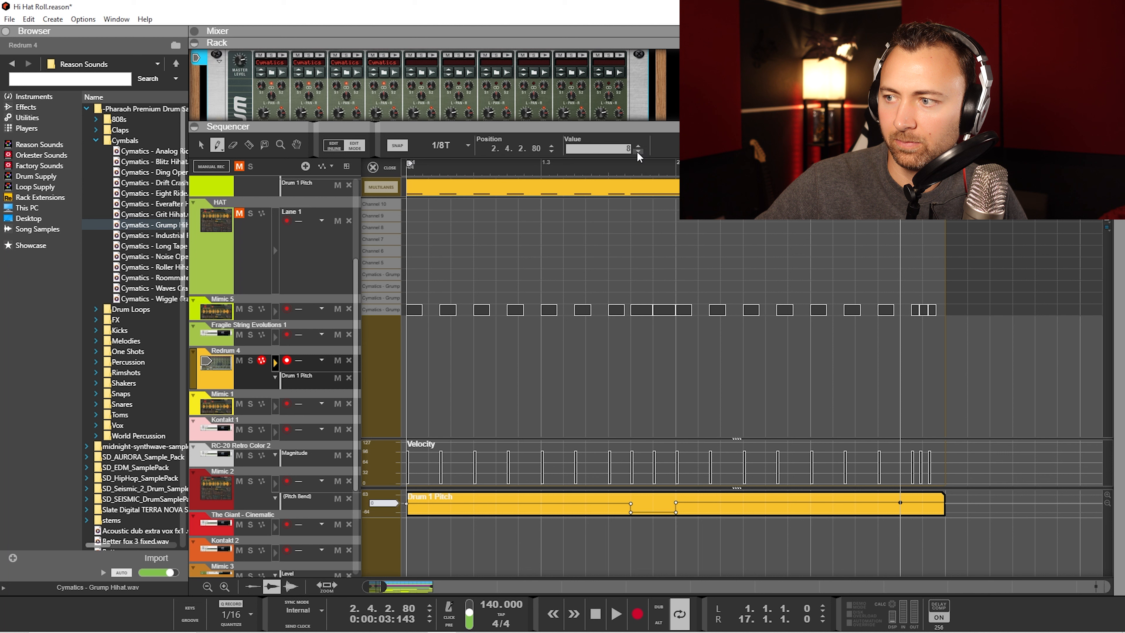
{"action": "left_click", "coordinate": [637, 151]}
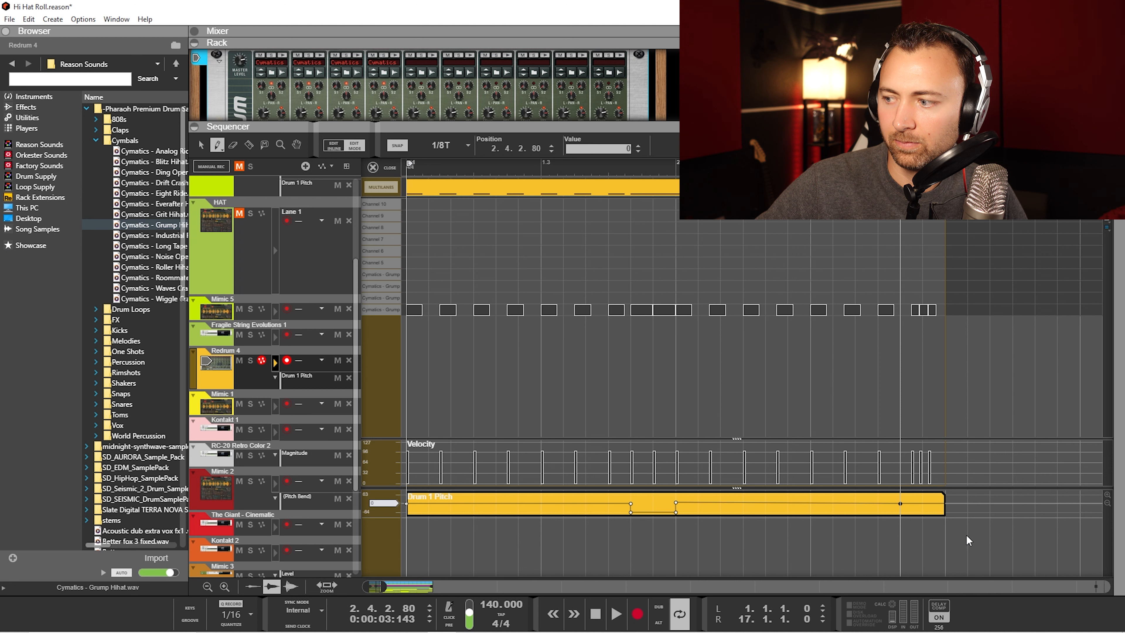
{"action": "left_click", "coordinate": [946, 510]}
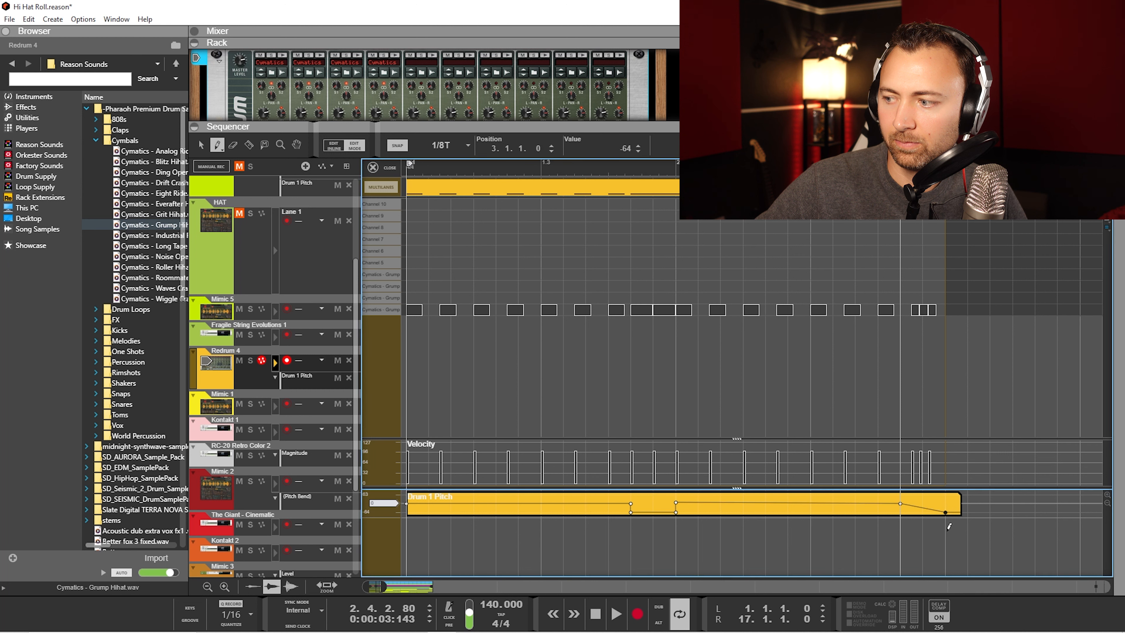
Step: Play the Redrum 4 pattern from the start to hear the Drum 1 Pitch automation on both rolls
{"action": "left_click", "coordinate": [607, 613]}
{"action": "key", "text": "space"}
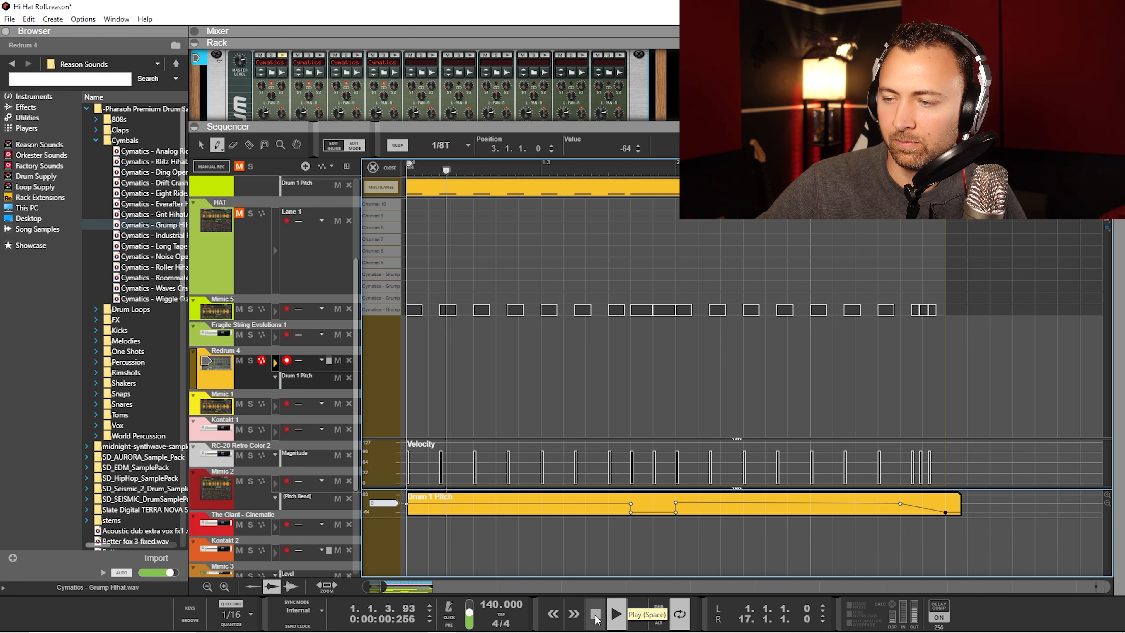